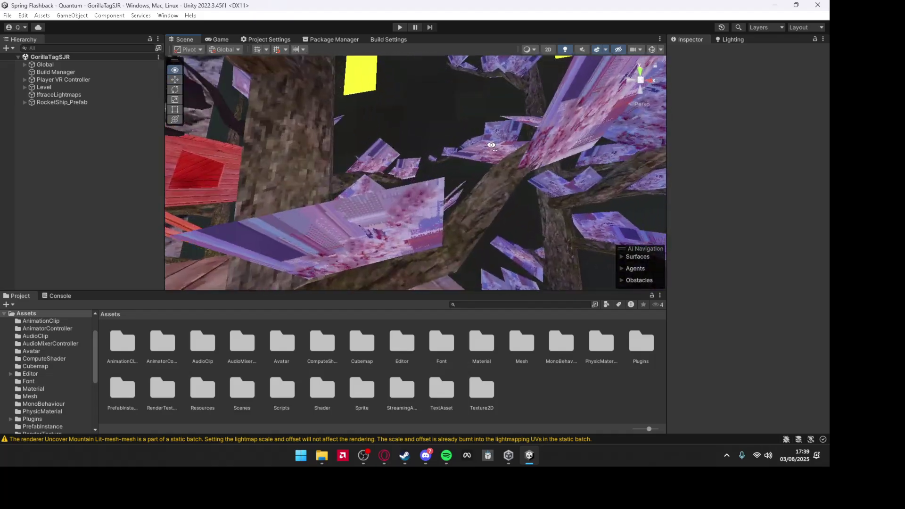
Fly through the trees to the house, then show the Console filtered to compile errors
mouse_move(491, 145)
right_mouse_down()
mouse_move(452, 158)
mouse_move(572, 192)
right_mouse_up()
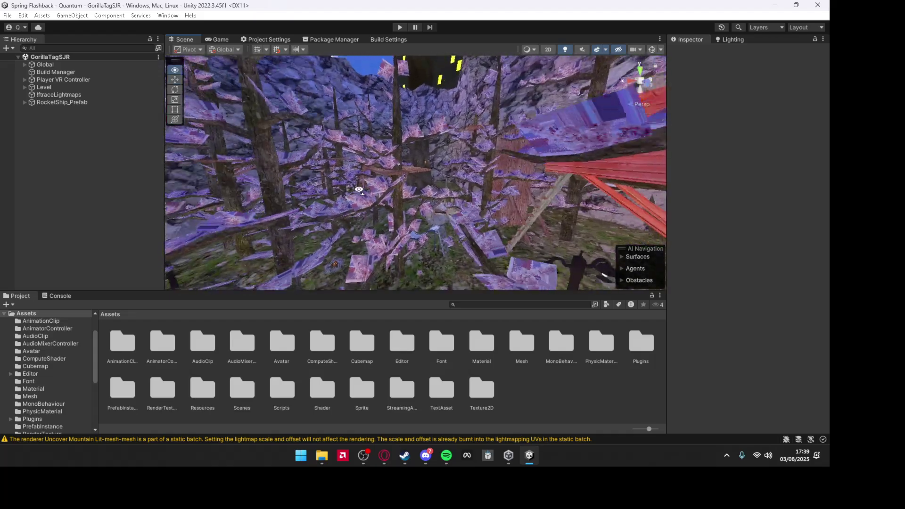
right_click_drag(359, 190, 440, 144)
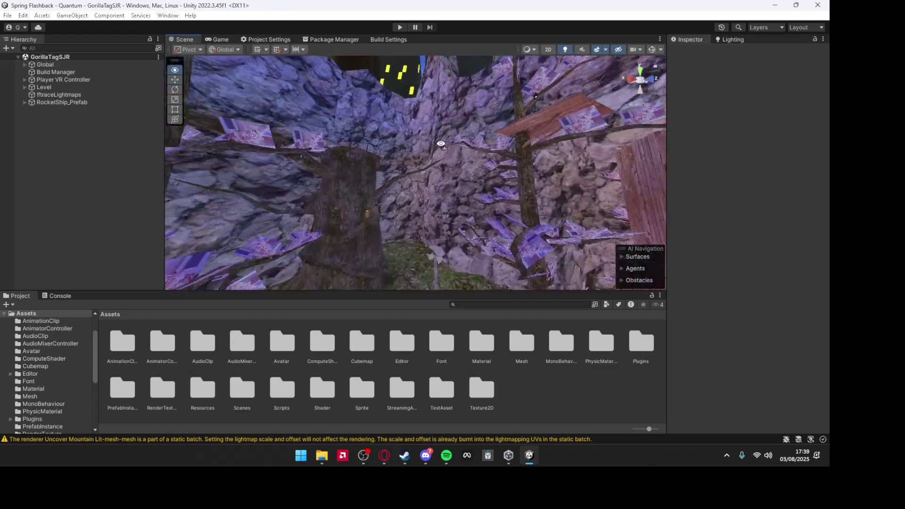
right_click_drag(441, 144, 99, 292)
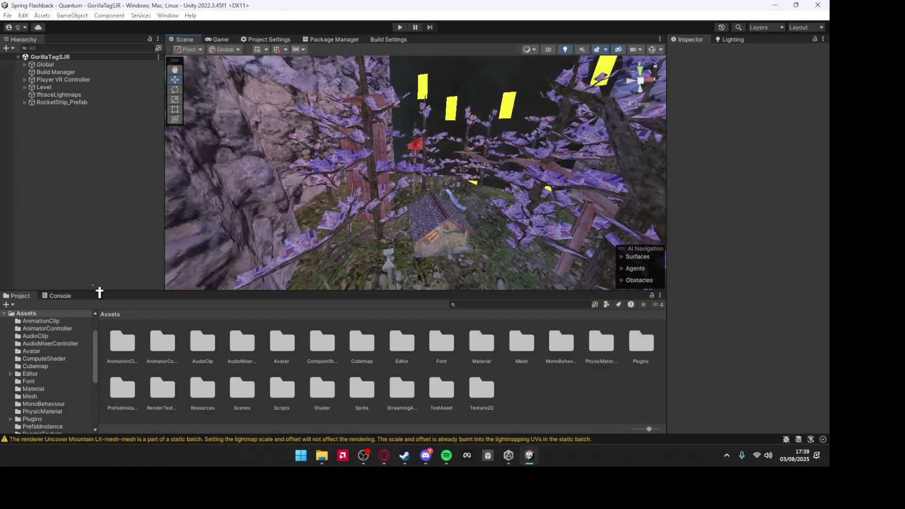
left_click(60, 296)
left_click(9, 305)
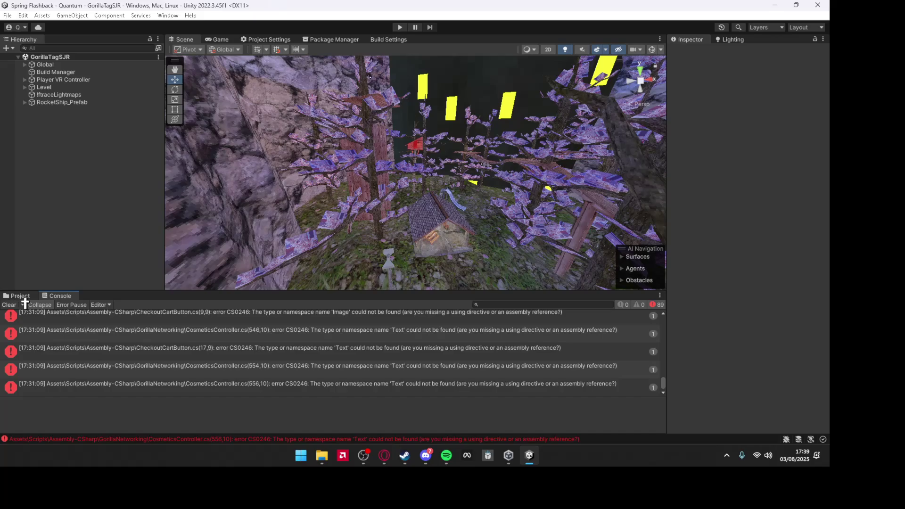
Bring Discord forward and browse the shader attachments posted in #shaders
left_click(20, 296)
left_click(425, 455)
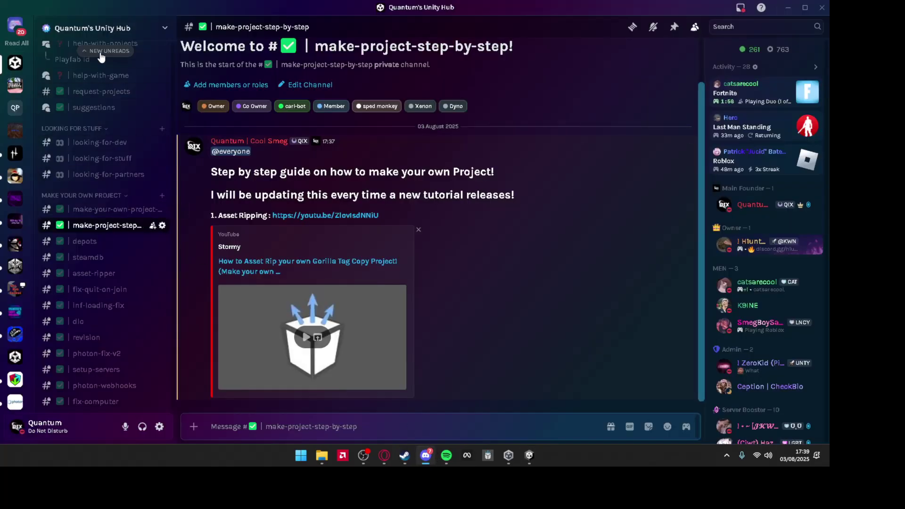
scroll(116, 61, "down", 5)
scroll(109, 127, "down", 5)
scroll(95, 172, "down", 5)
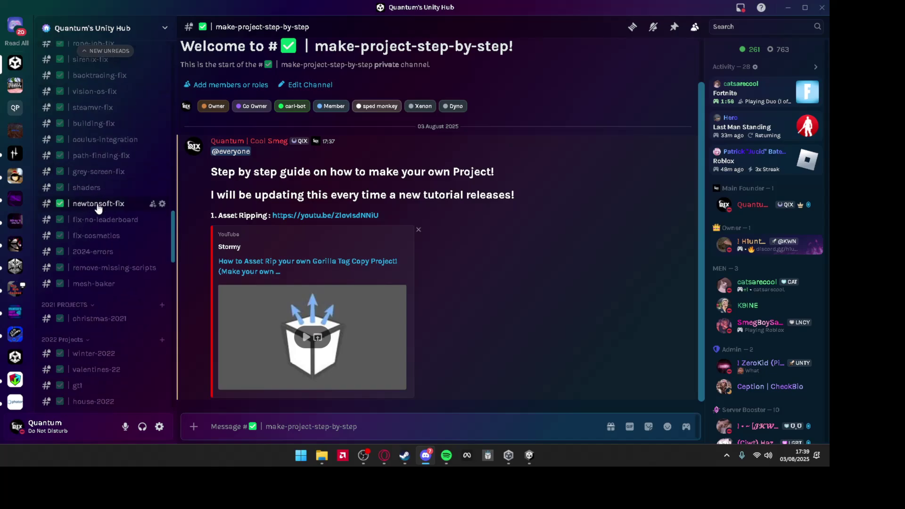
left_click(102, 188)
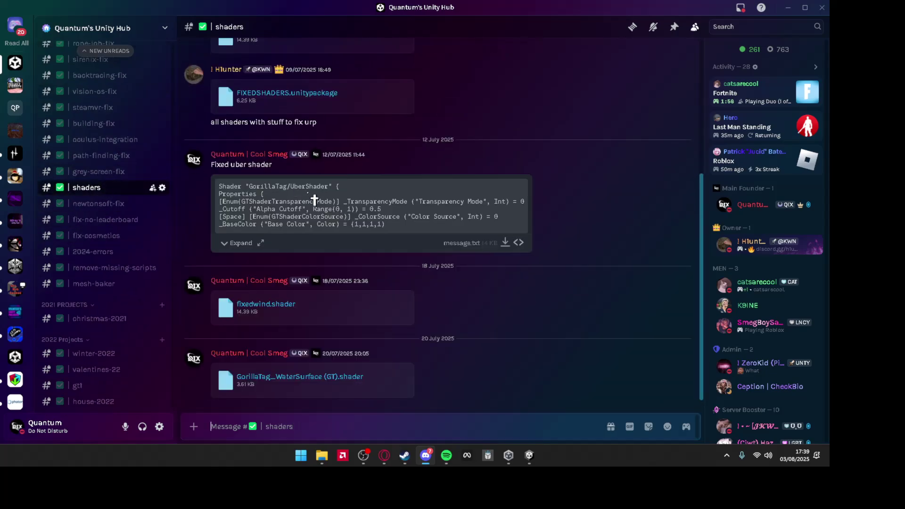
mouse_move(438, 197)
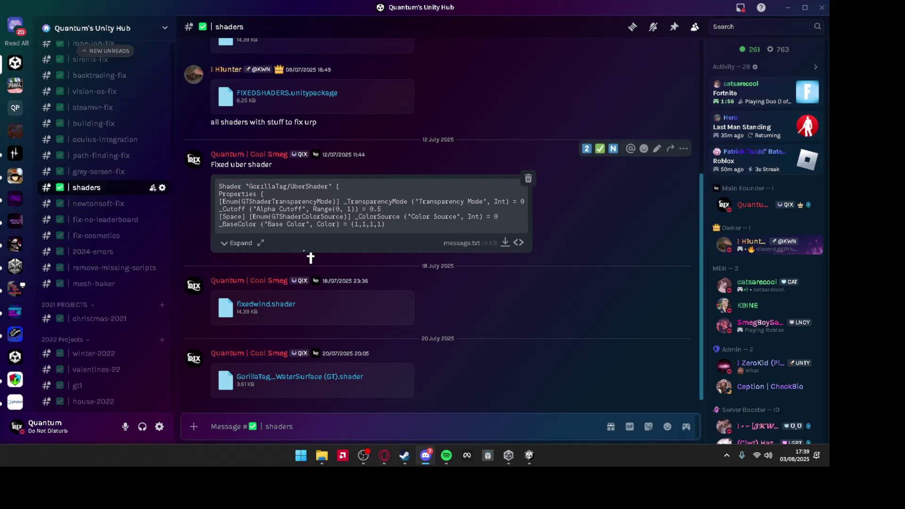
scroll(311, 258, "up", 5)
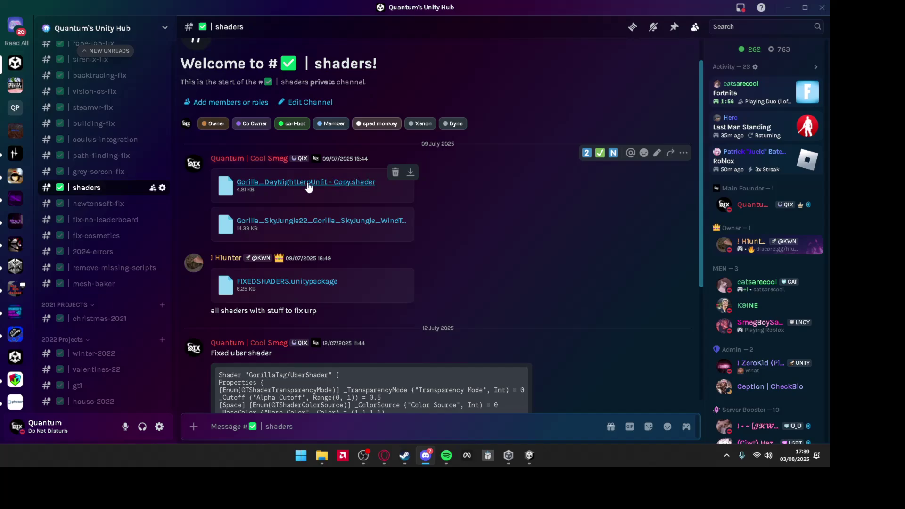
left_click_drag(309, 187, 326, 184)
left_click_drag(270, 197, 302, 186)
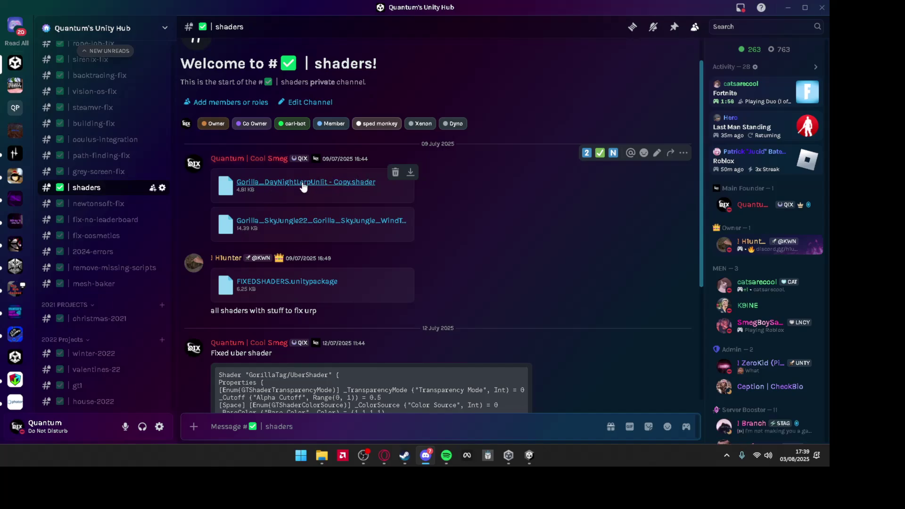
scroll(292, 188, "down", 5)
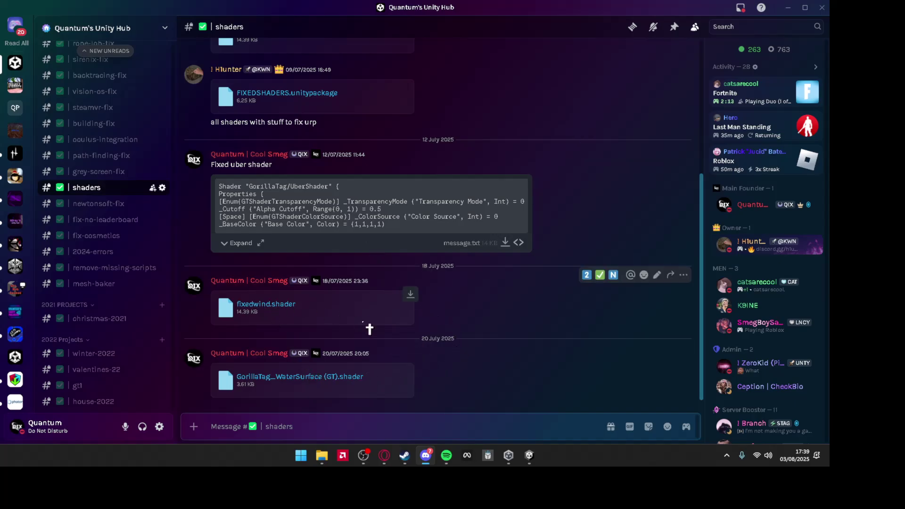
Navigate File Explorer up to Gtag Copy stuff and open its Shaders folder
left_click(321, 454)
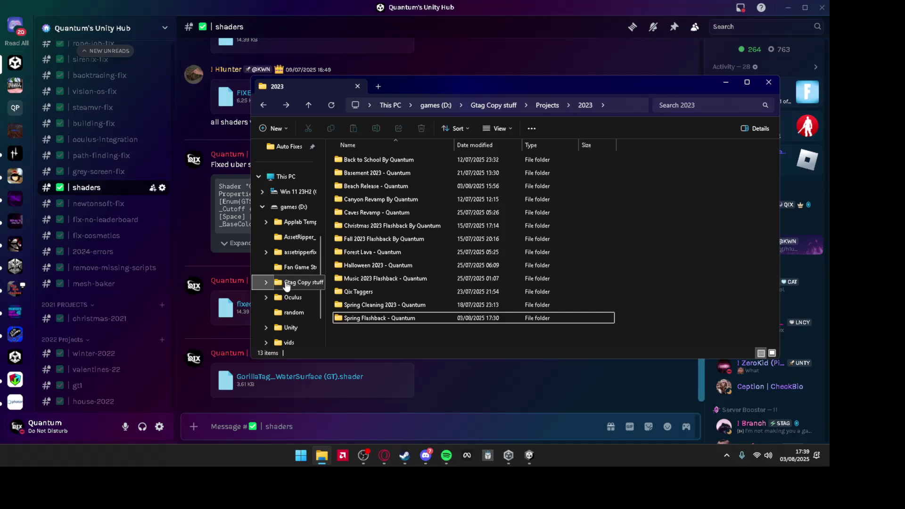
left_click(558, 107)
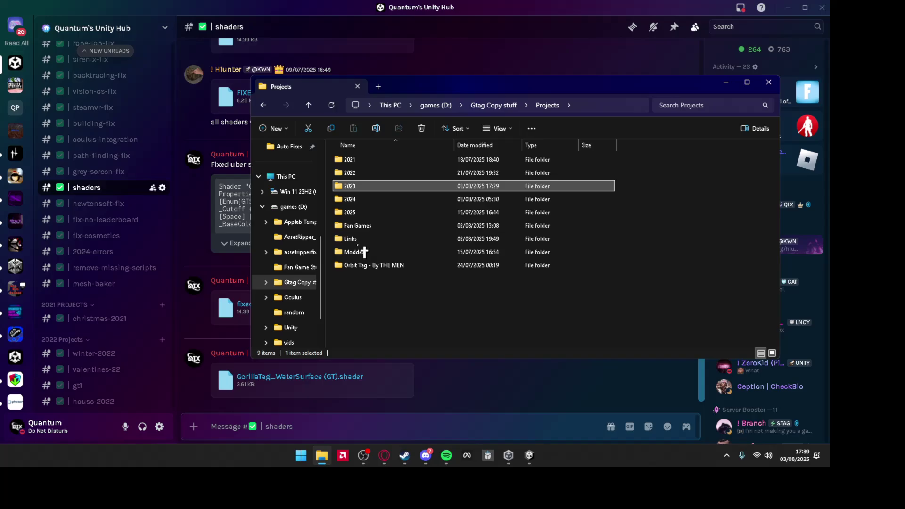
left_click(493, 104)
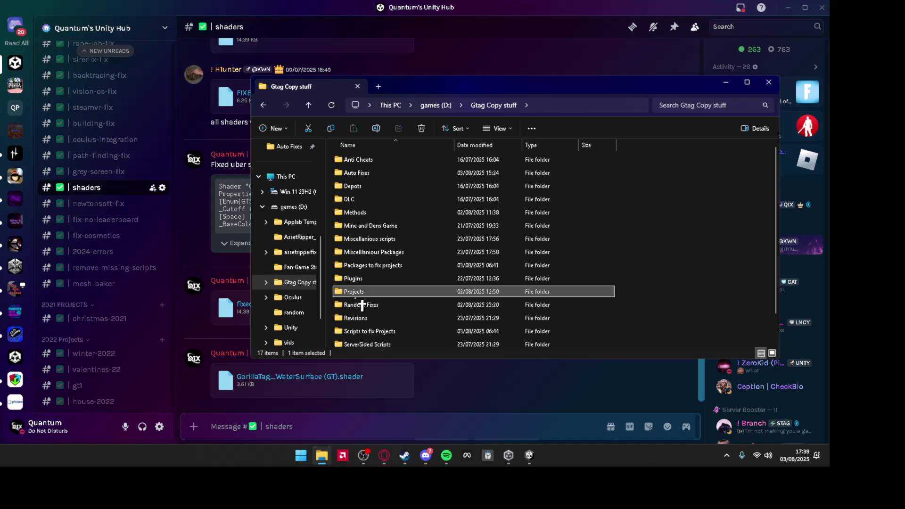
scroll(367, 342, "down", 2)
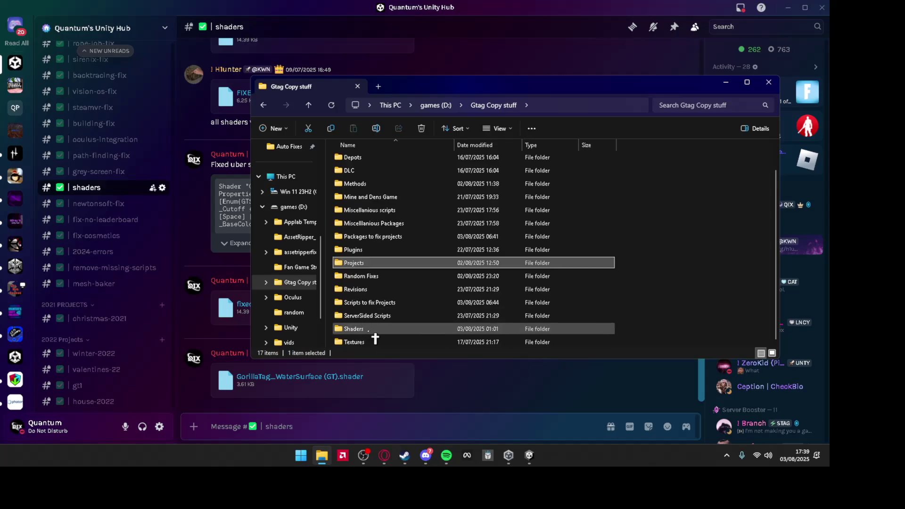
double_click(373, 332)
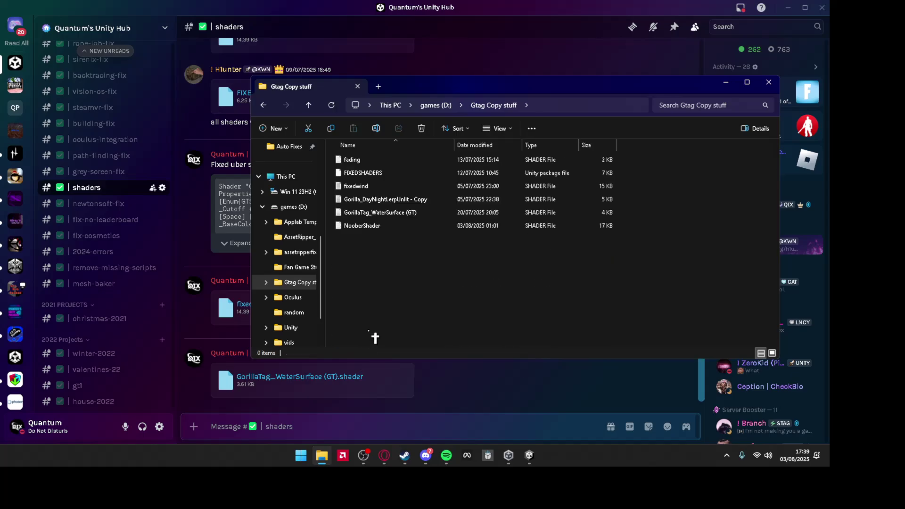
Upload NooberShader.shader into the Discord shaders channel, closing its Notepad view first
left_click(371, 227)
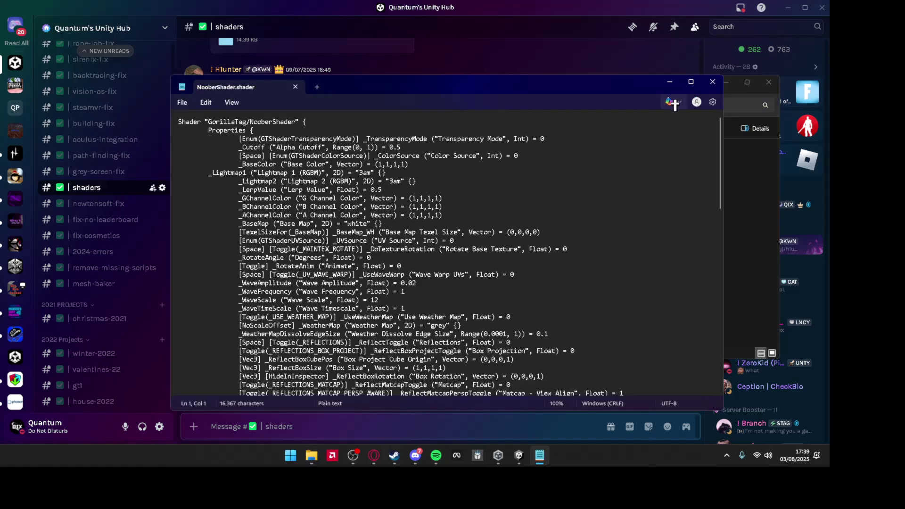
left_click(300, 88)
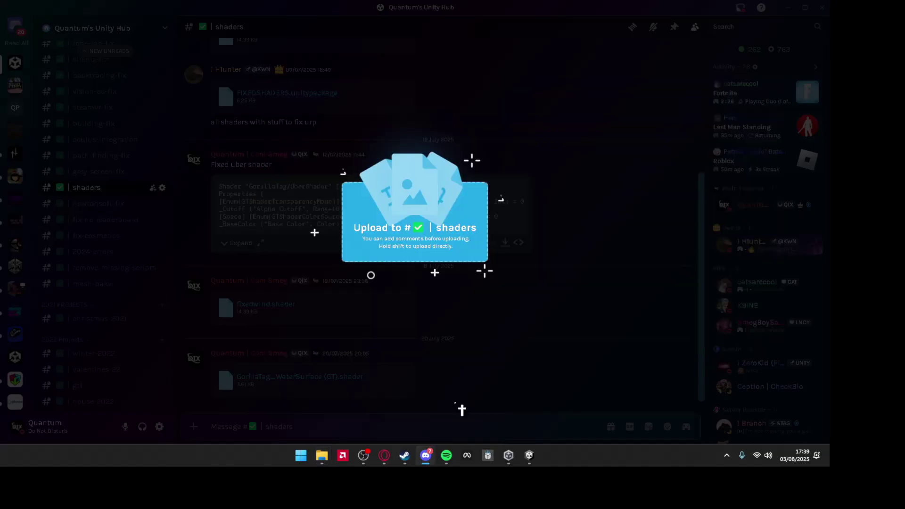
left_click_drag(367, 230, 459, 408)
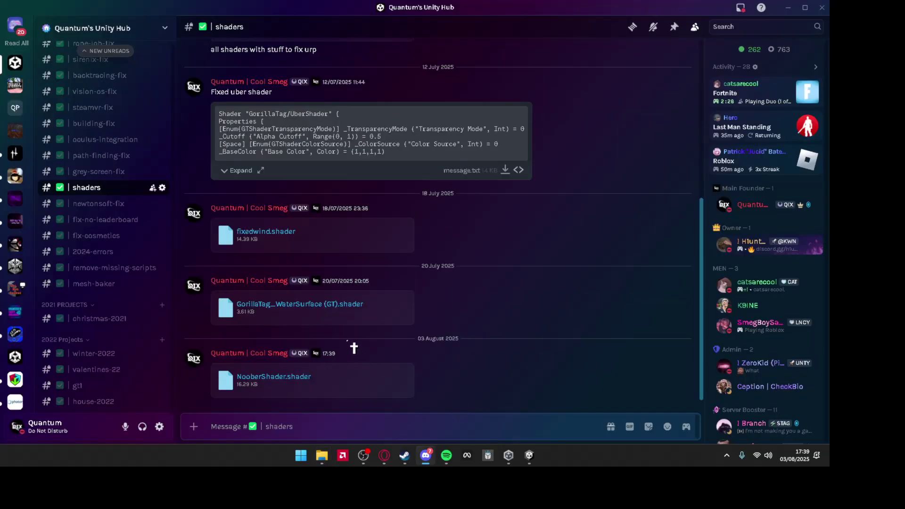
scroll(460, 194, "up", 3)
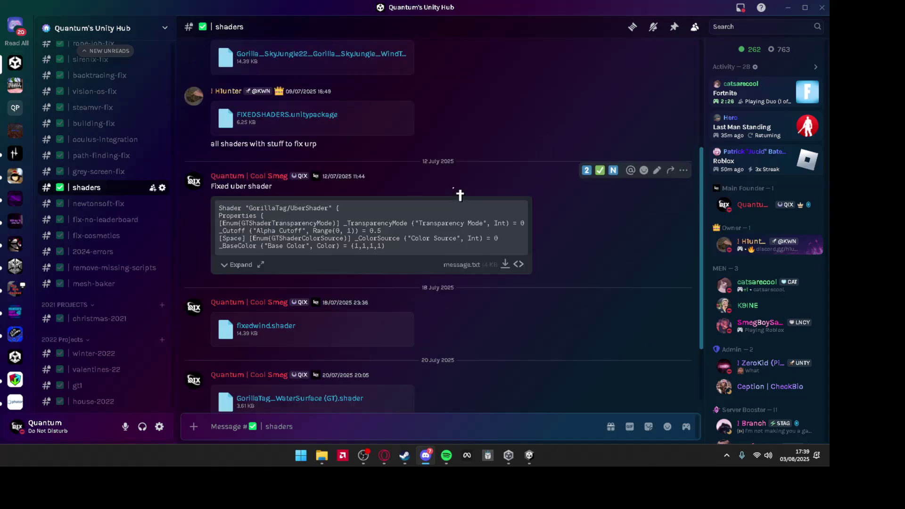
scroll(460, 196, "up", 2)
Delete the Fixed uber shader message and clear it from the chat
right_click(408, 269)
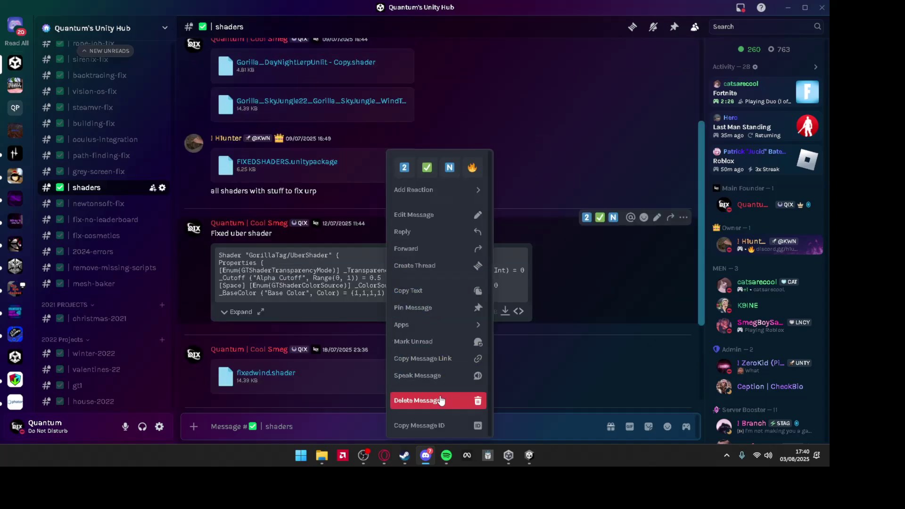
left_click(417, 400)
left_click(485, 326)
right_click(586, 265)
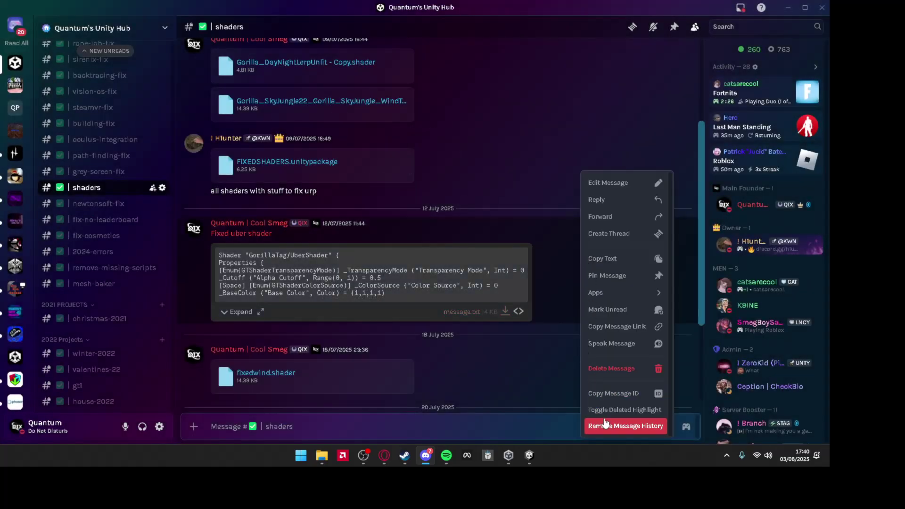
left_click(615, 425)
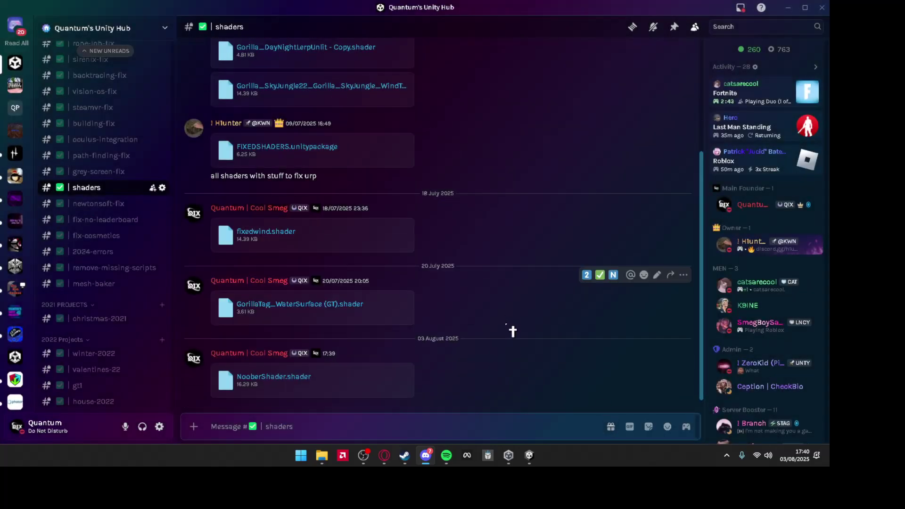
mouse_move(300, 303)
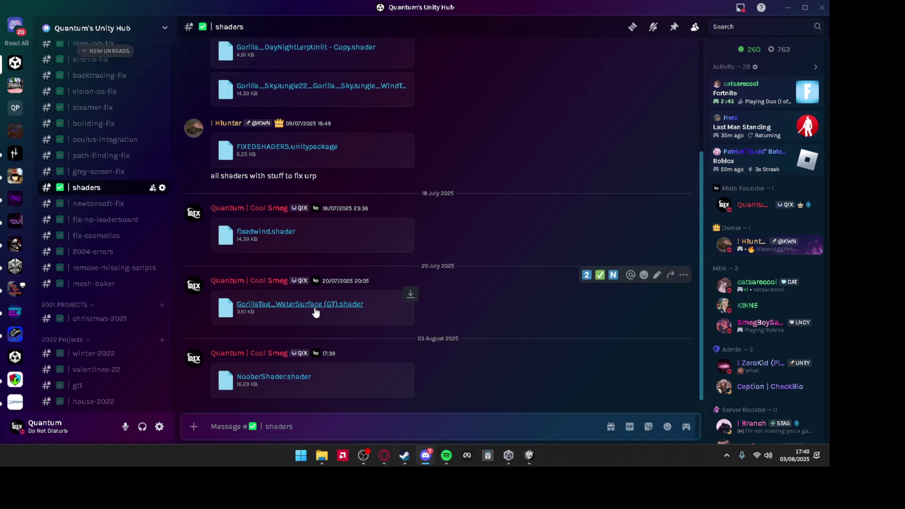
scroll(315, 311, "up", 3)
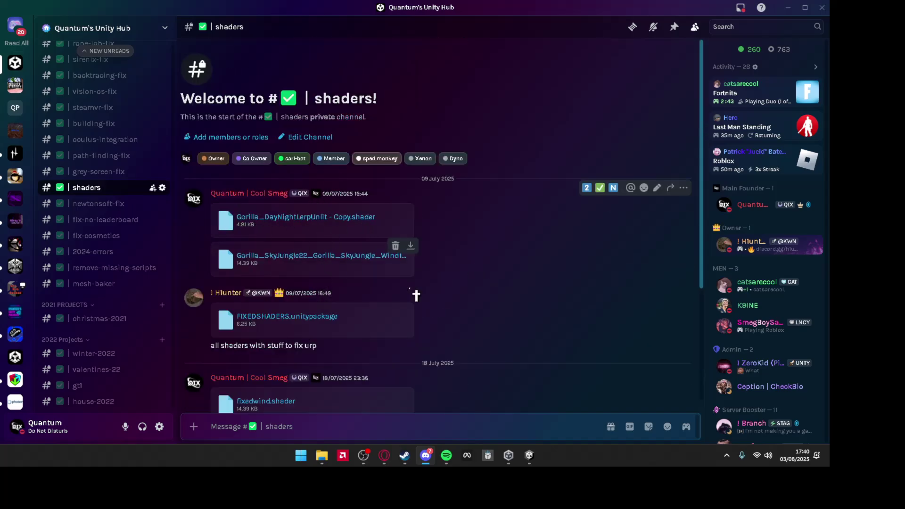
Glance through the level in Unity, then return to Discord
left_click(529, 455)
mouse_move(639, 141)
right_mouse_down()
mouse_move(584, 140)
mouse_move(397, 415)
right_mouse_up()
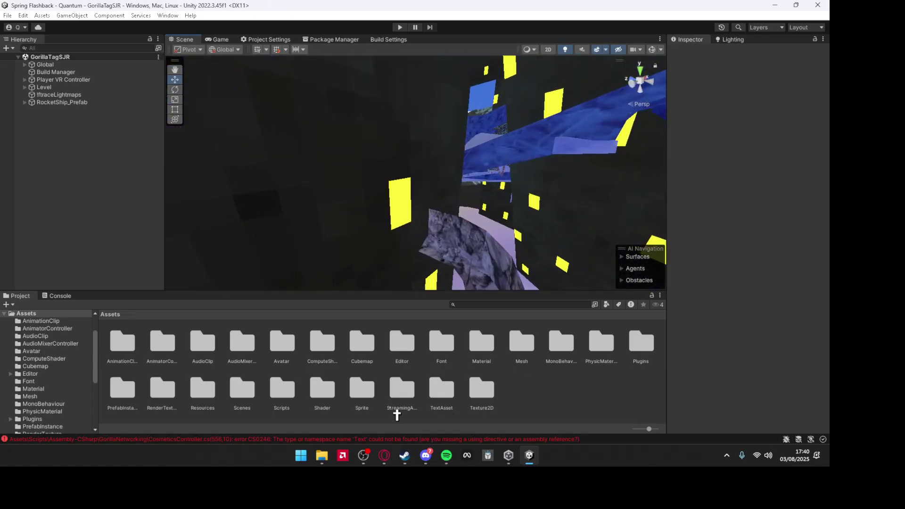
left_click(424, 454)
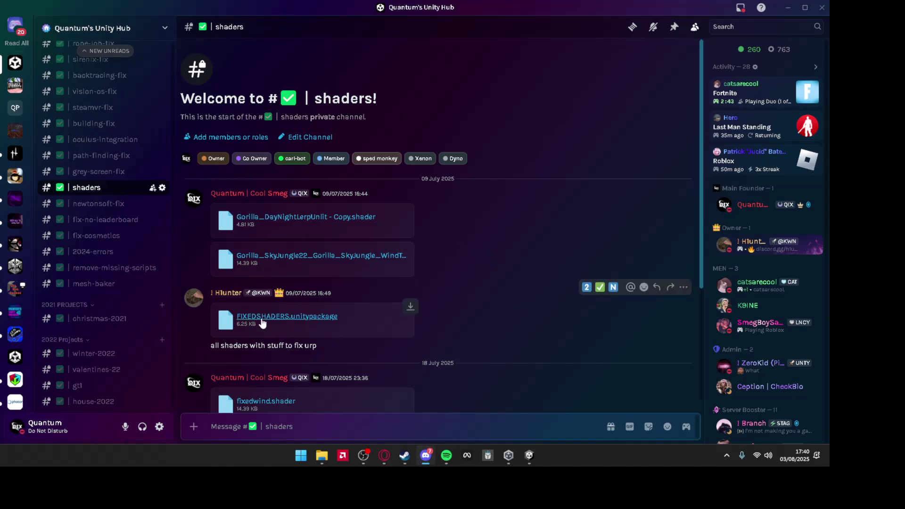
scroll(375, 262, "down", 3)
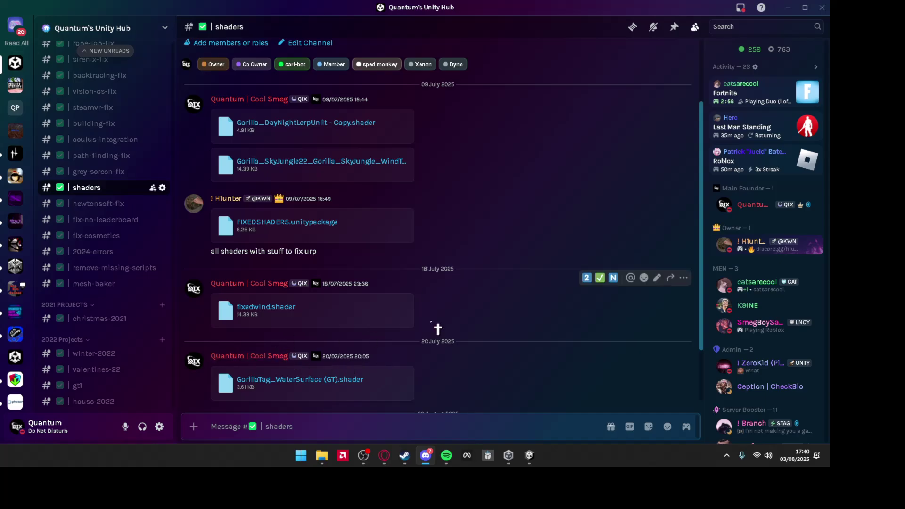
Select the cherry blossom mesh and set its material's shader to Standard
left_click(529, 454)
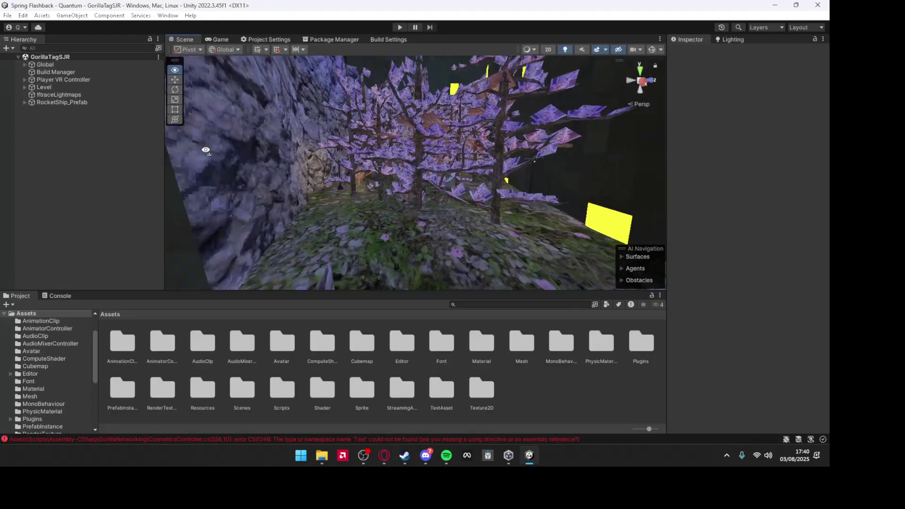
right_click_drag(206, 150, 212, 114)
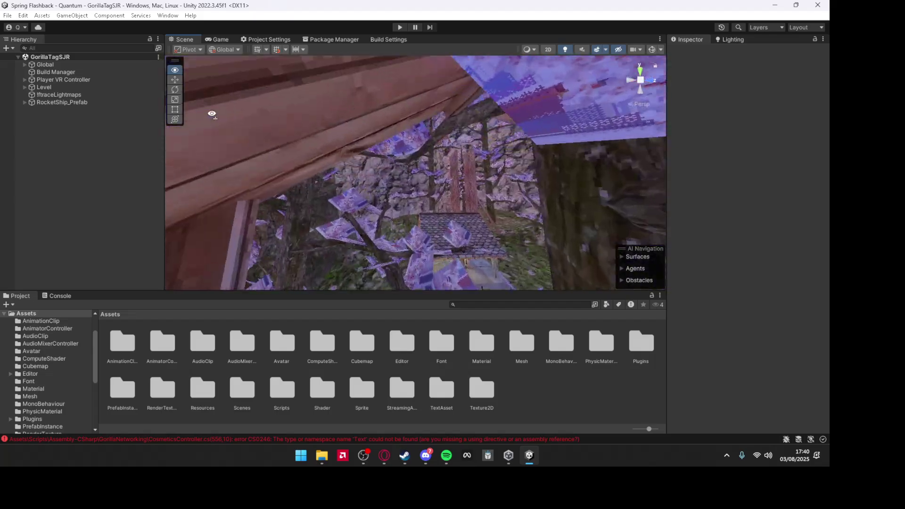
mouse_move(212, 115)
right_mouse_down()
mouse_move(422, 196)
mouse_move(481, 166)
mouse_move(581, 217)
right_mouse_up()
left_click(421, 197)
left_click(717, 323)
left_click(739, 313)
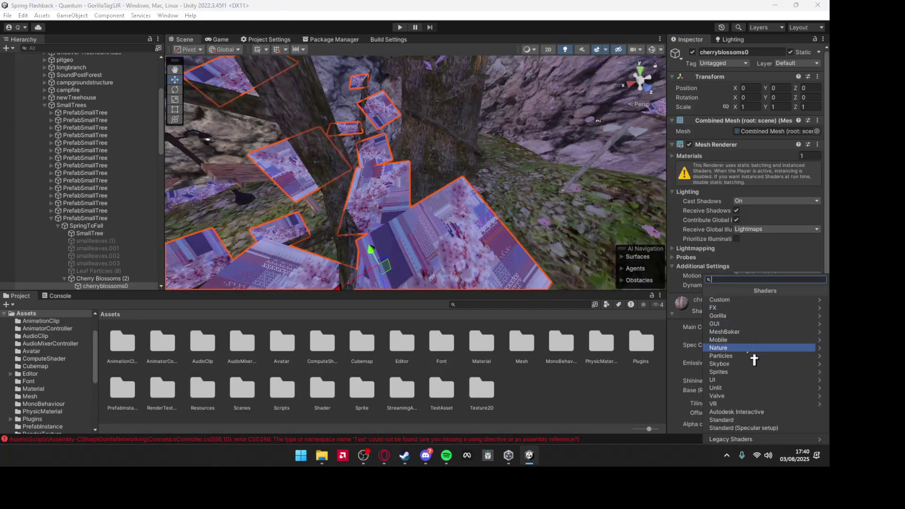
left_click(734, 424)
right_click_drag(396, 213, 415, 199)
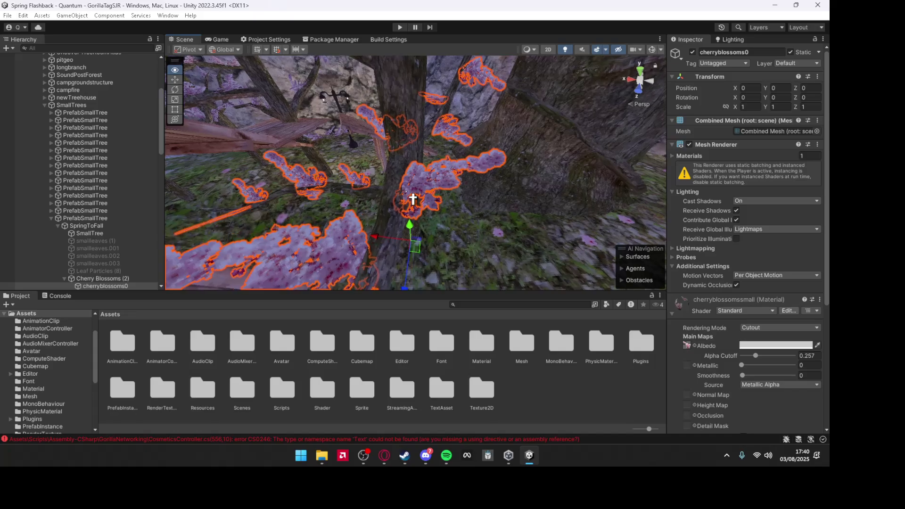
right_click_drag(532, 205, 646, 212)
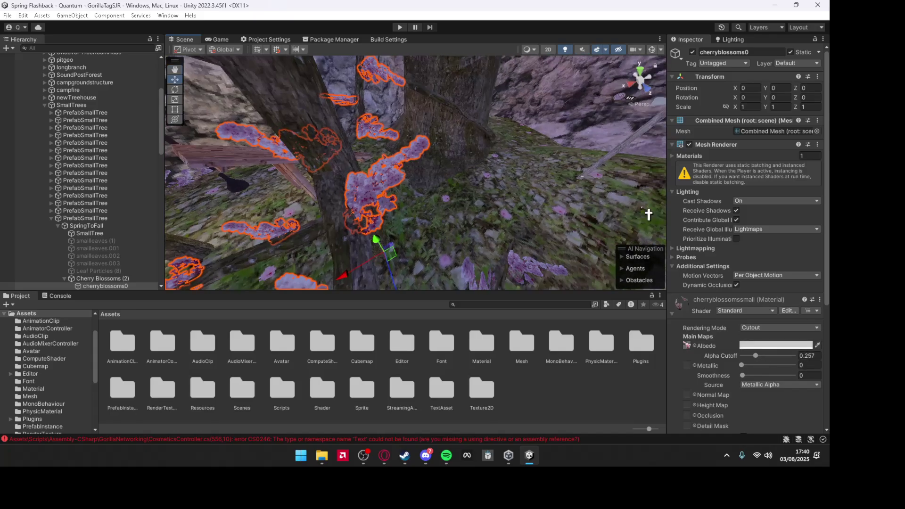
scroll(828, 347, "down", 4)
scroll(781, 229, "down", 2)
Set the cherry blossom material's Albedo colour to pure white
left_click(775, 162)
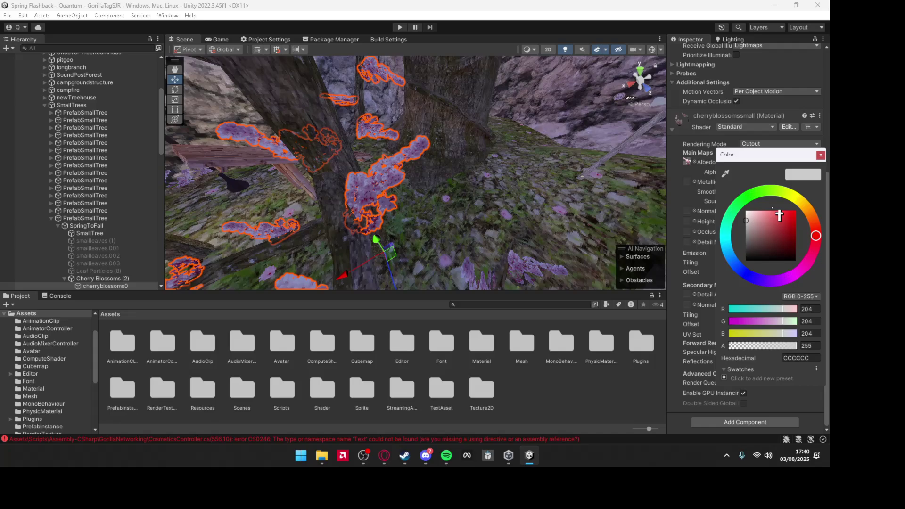
left_click_drag(761, 225, 745, 211)
left_click(828, 165)
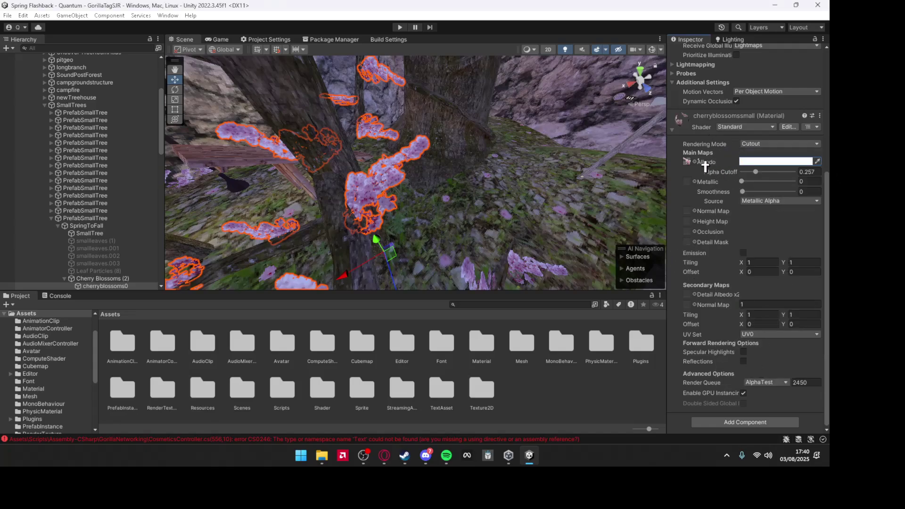
Enable emission with a slightly dimmed HDR colour, then deselect the blossoms
left_click(743, 253)
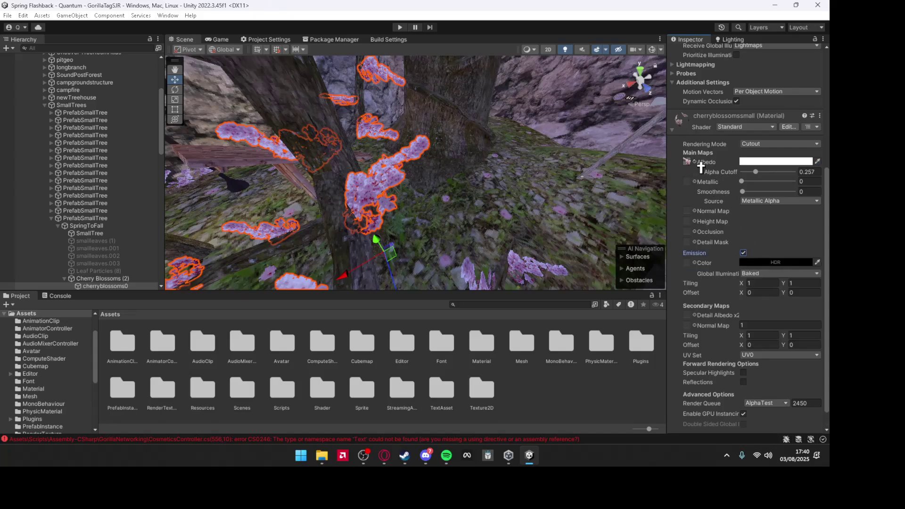
left_click(687, 161)
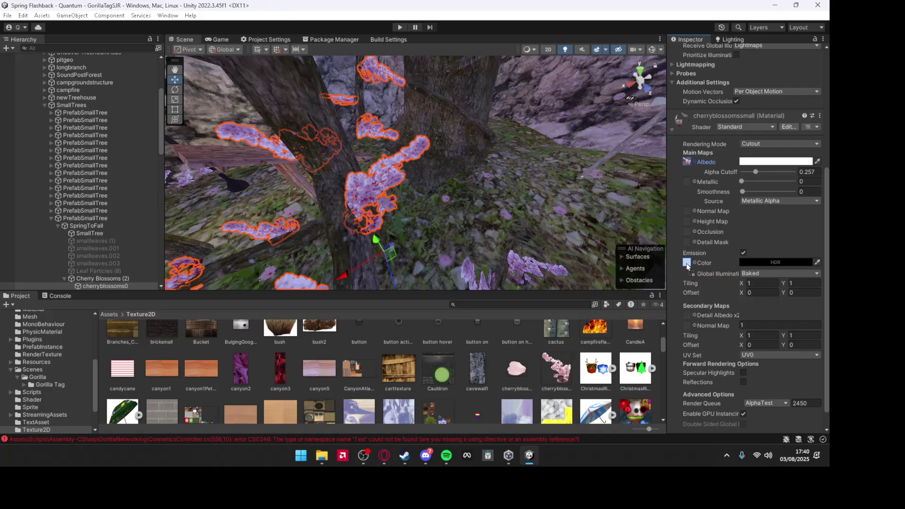
left_click(760, 263)
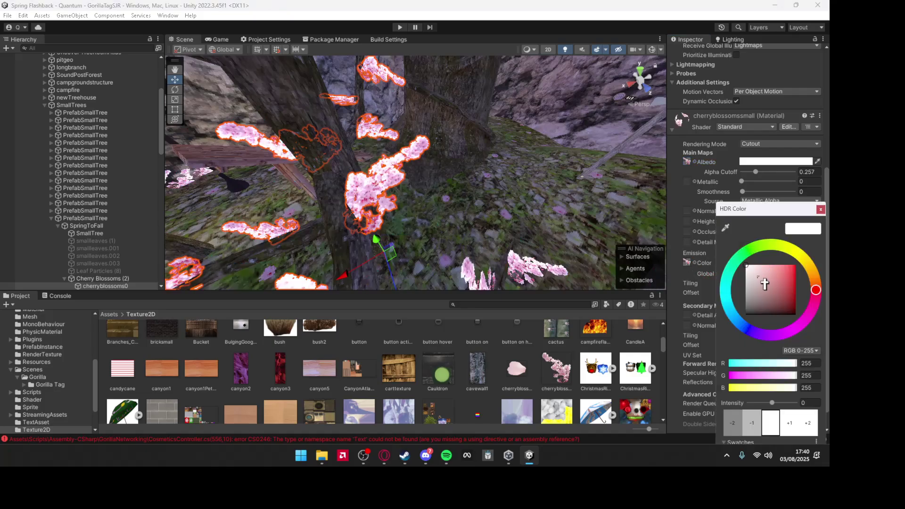
left_click_drag(764, 284, 738, 281)
left_click(112, 319)
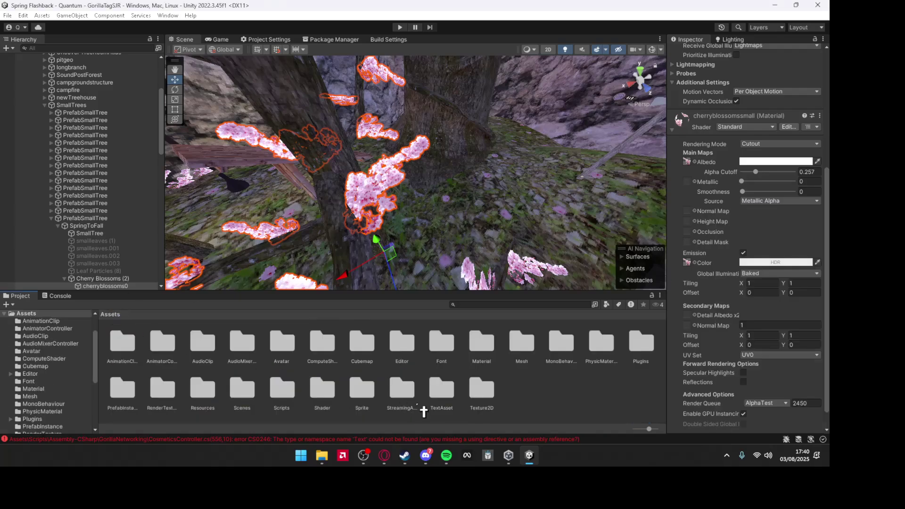
left_click(524, 388)
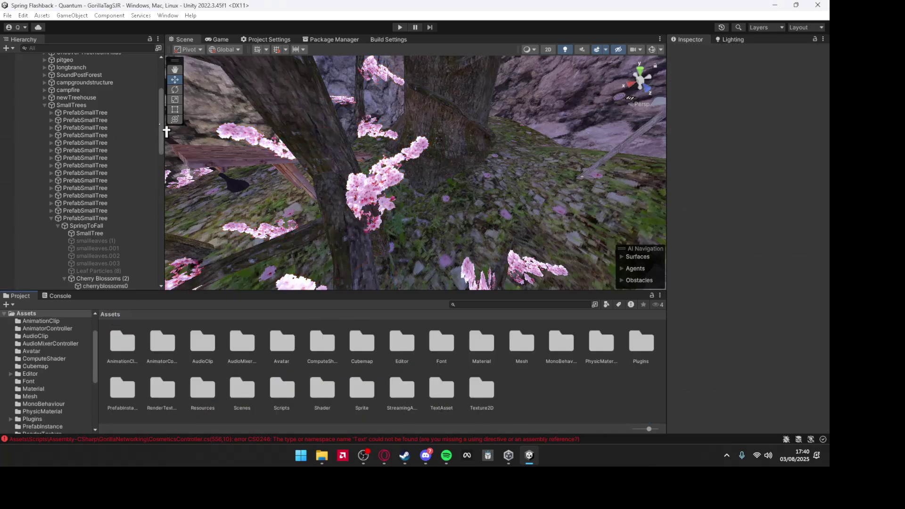
scroll(128, 121, "up", 5)
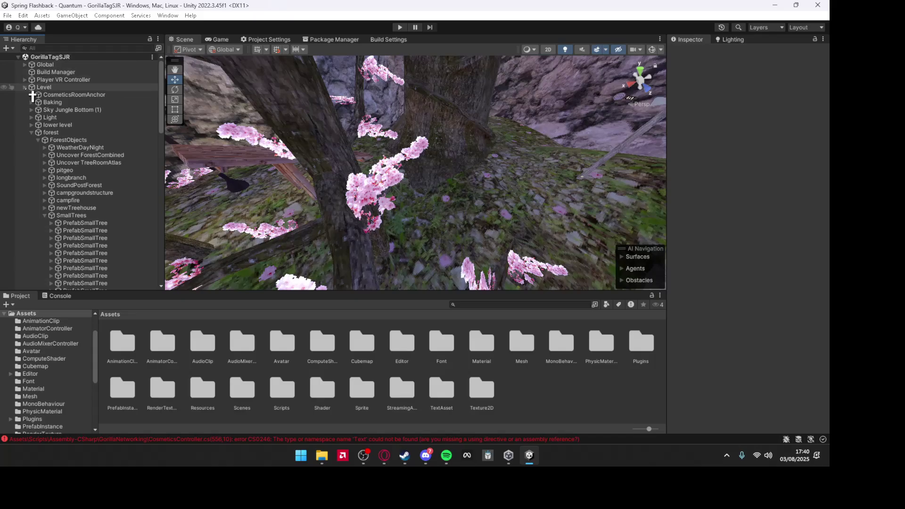
In Project Settings Audio, set Max Real Voices to 32 and disable Output Suspension
left_click(25, 86)
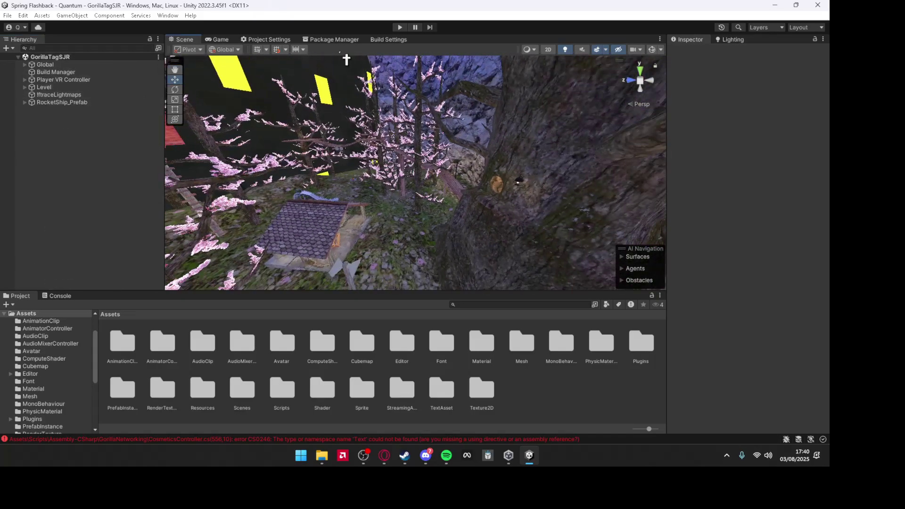
double_click(268, 40)
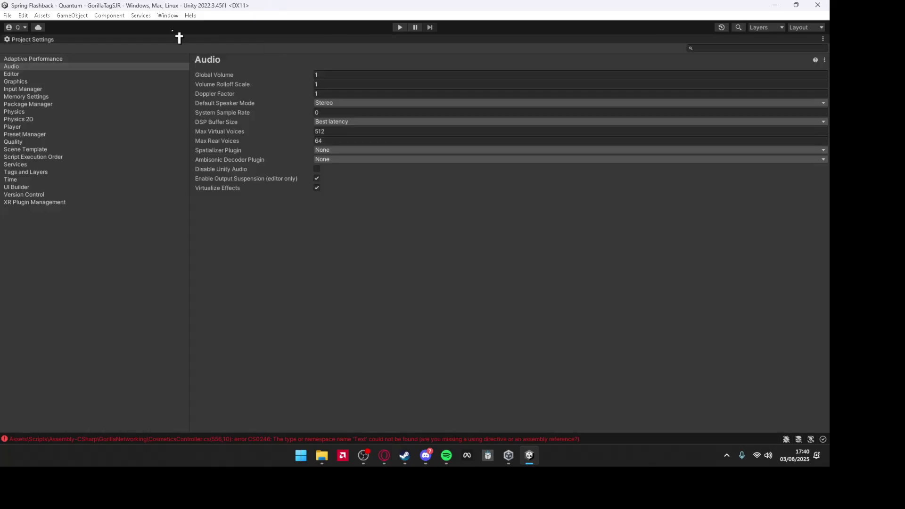
double_click(44, 40)
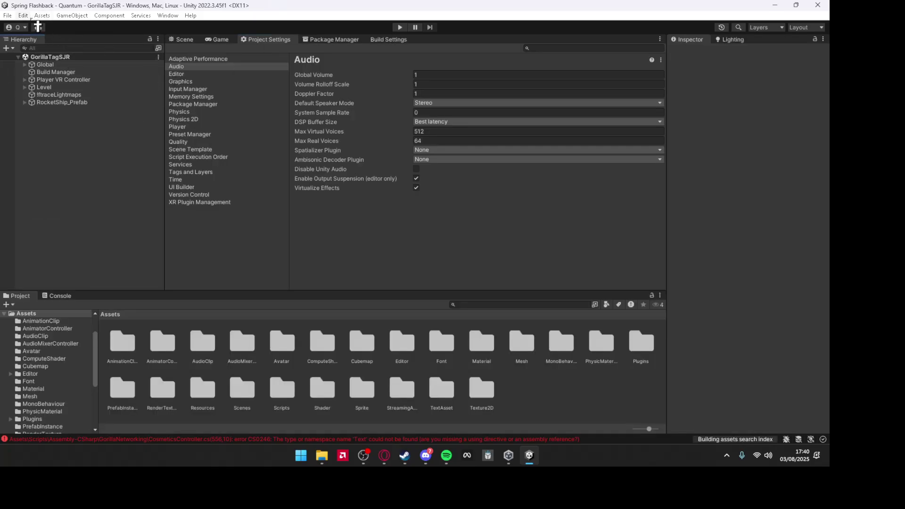
left_click(22, 15)
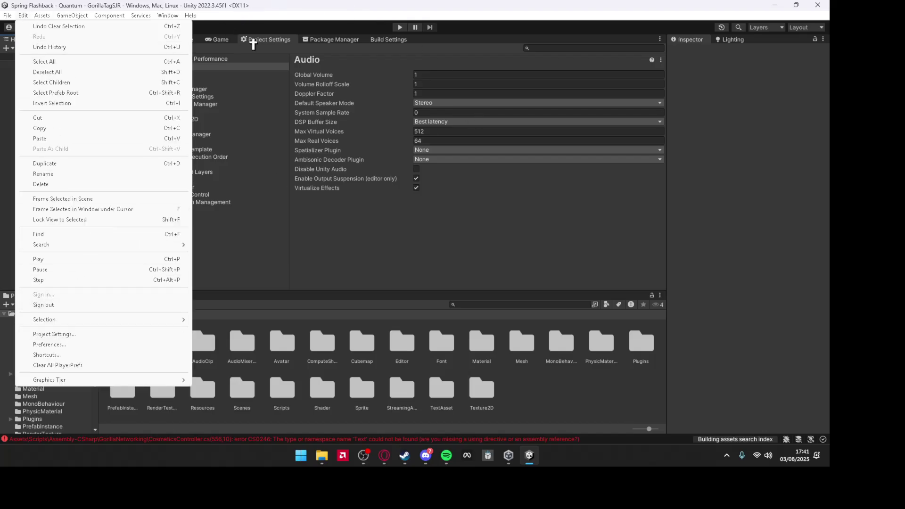
left_click(253, 44)
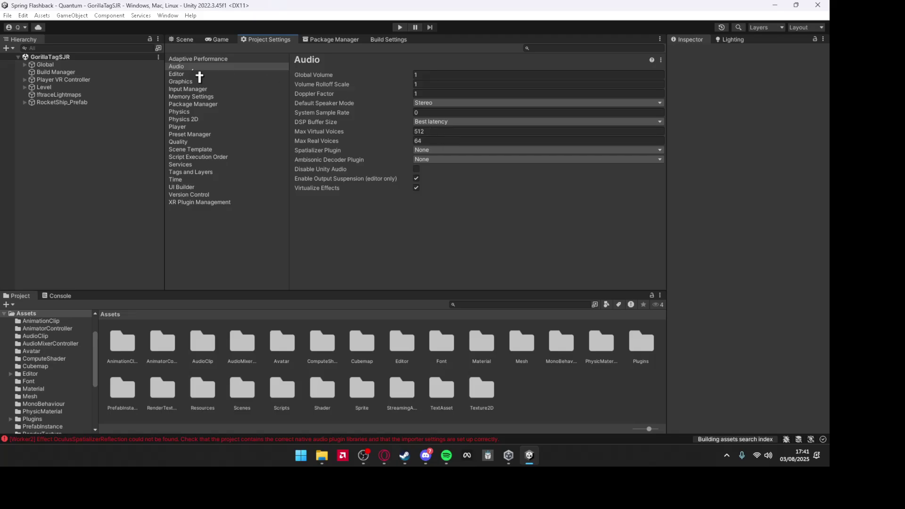
left_click(454, 140)
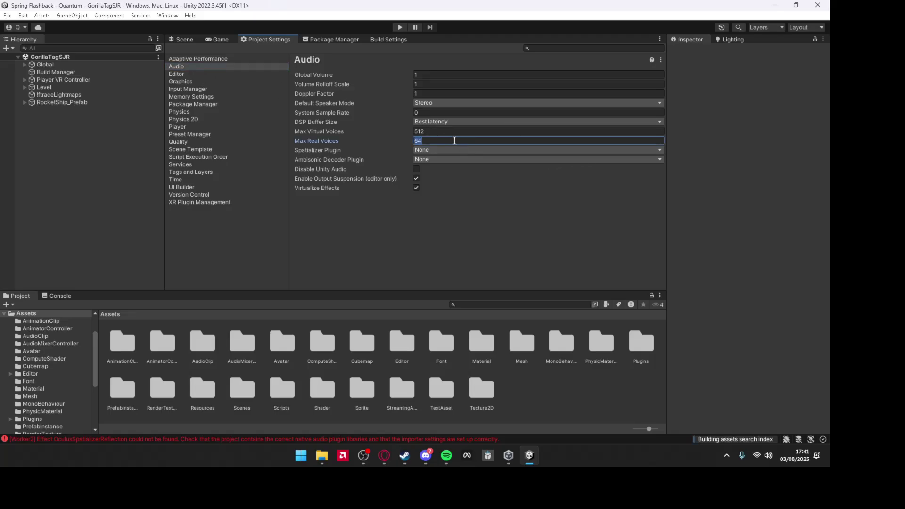
type("32")
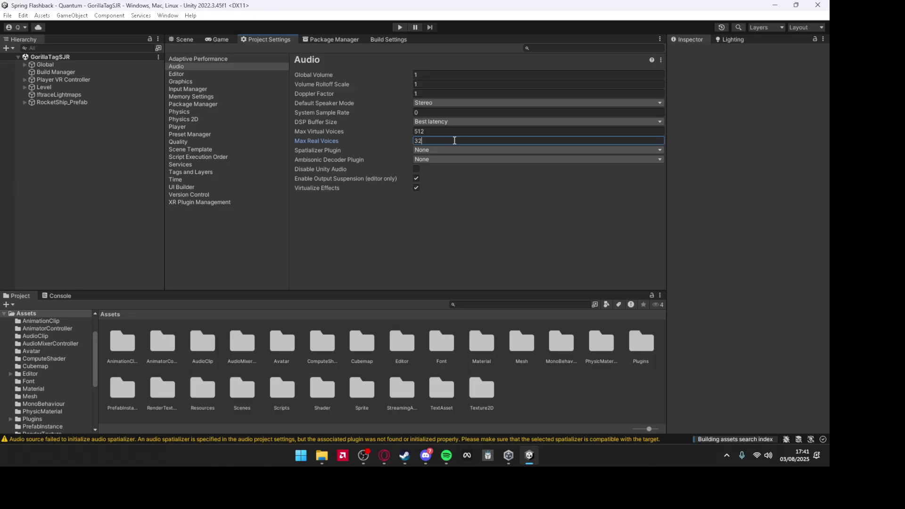
left_click(416, 179)
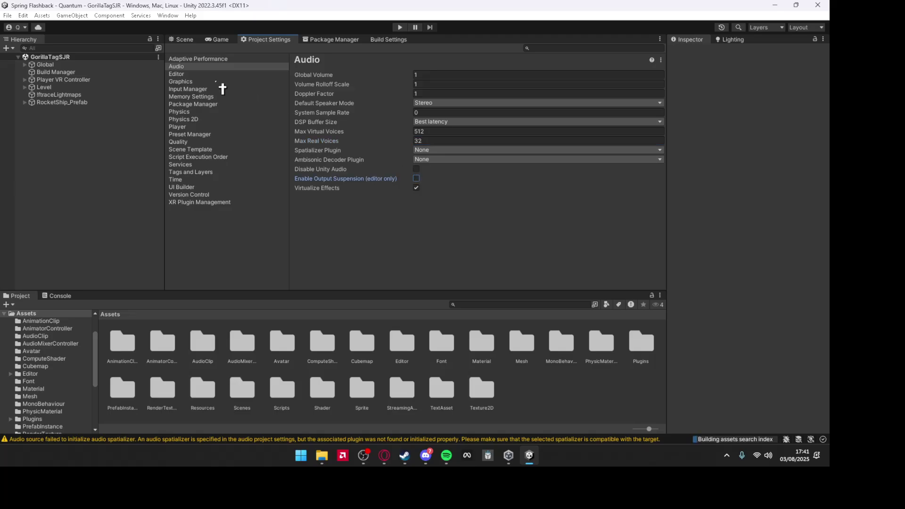
In Player settings, enter version 0.1, company SpringFlashback and product Quantum
left_click(181, 81)
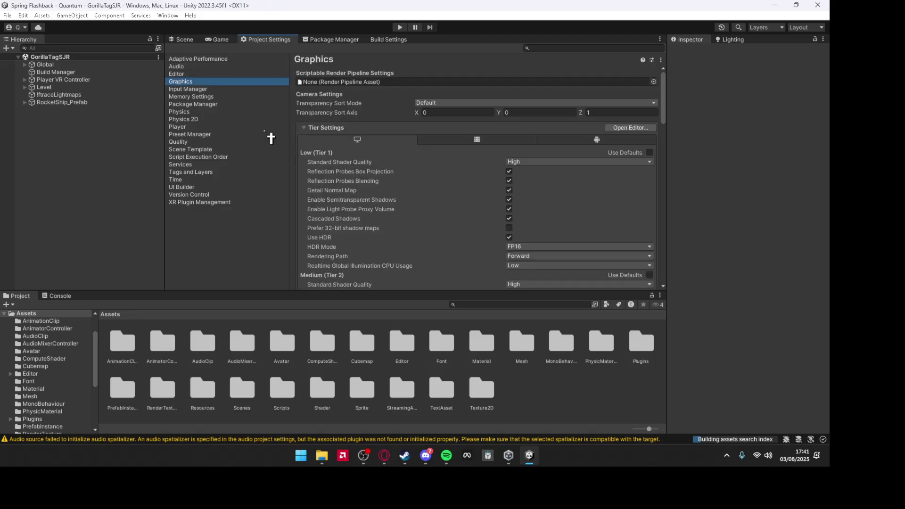
left_click(187, 130)
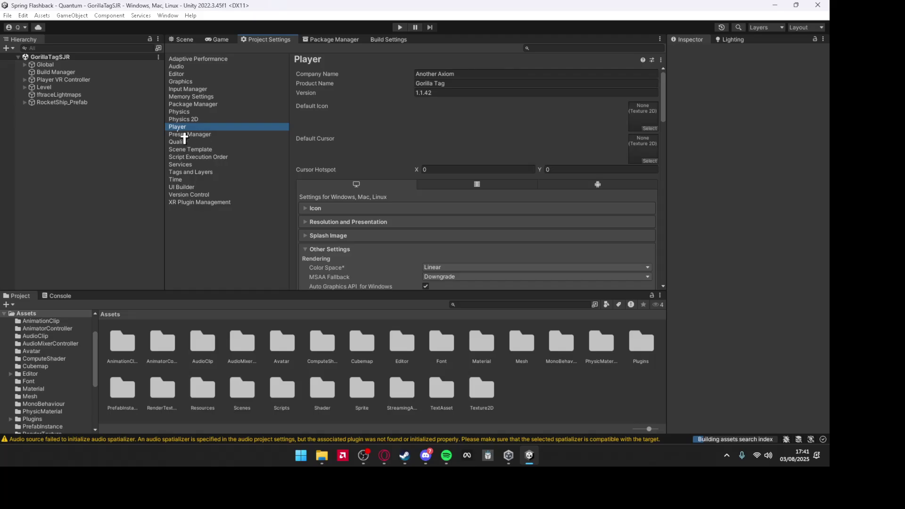
left_click(473, 93)
type("0.1")
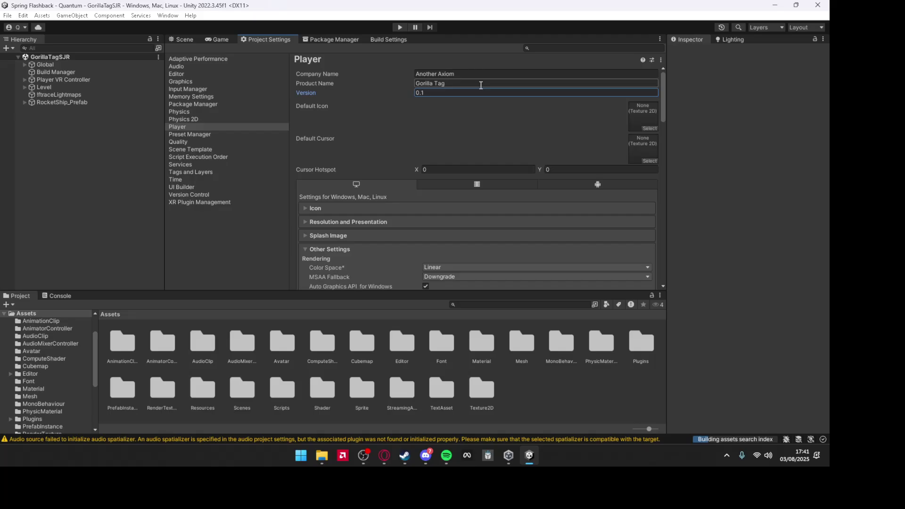
left_click(510, 74)
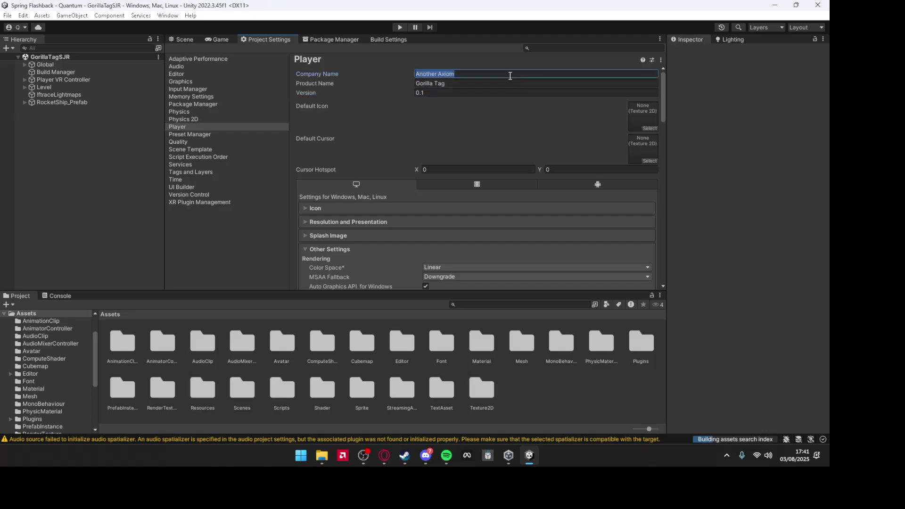
type("SpringFlashback")
left_click(504, 86)
type("Quantum")
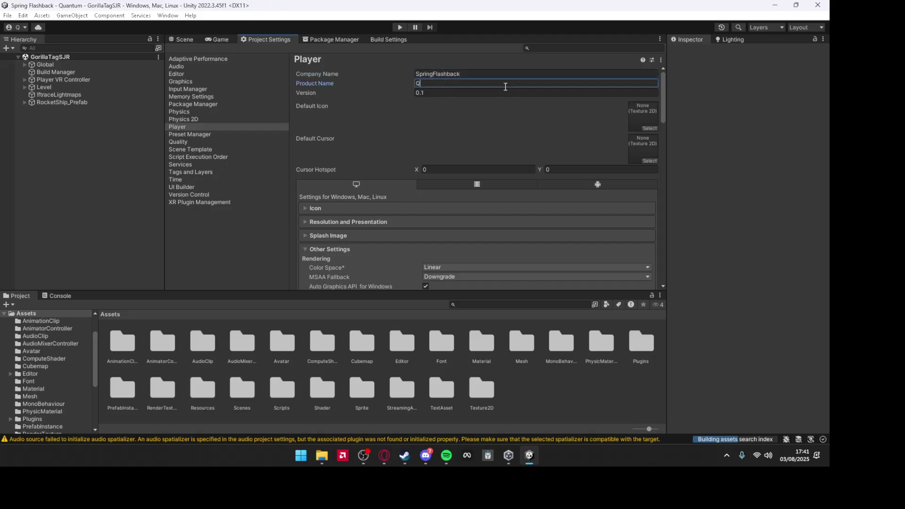
left_click(640, 139)
type("gorill")
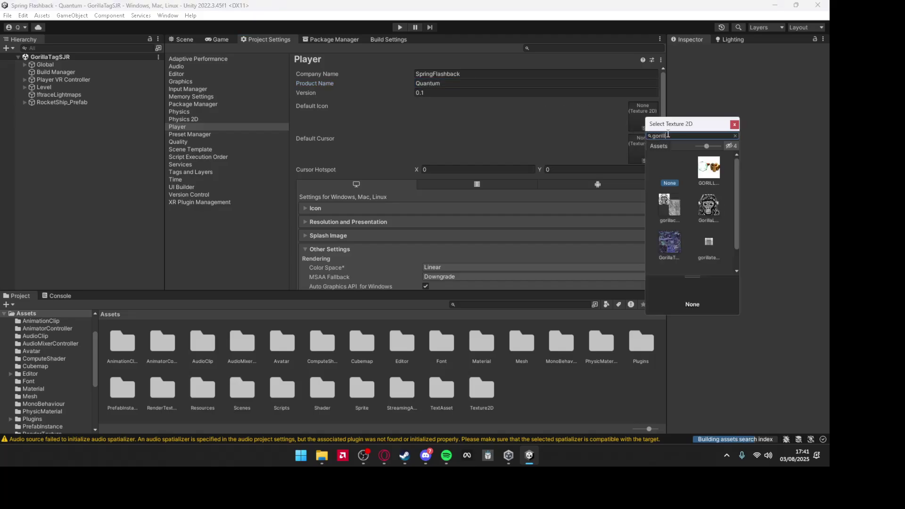
type("ag")
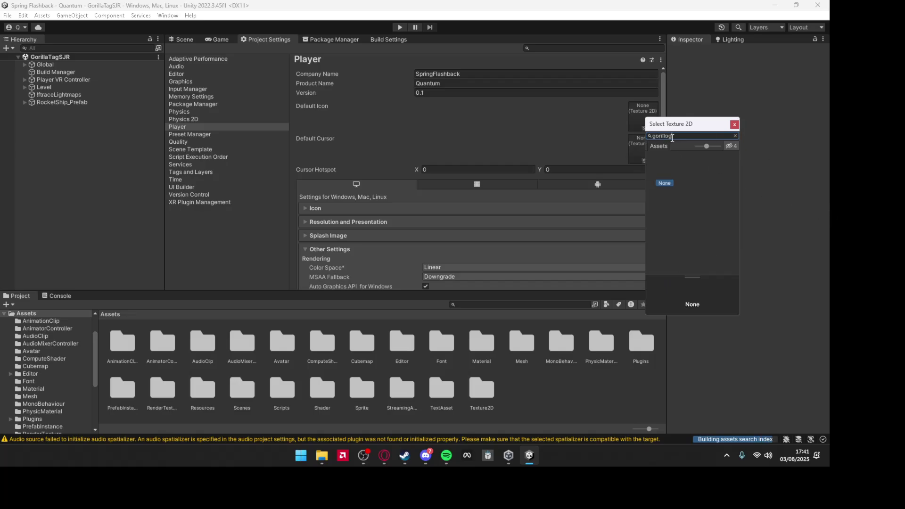
type("a")
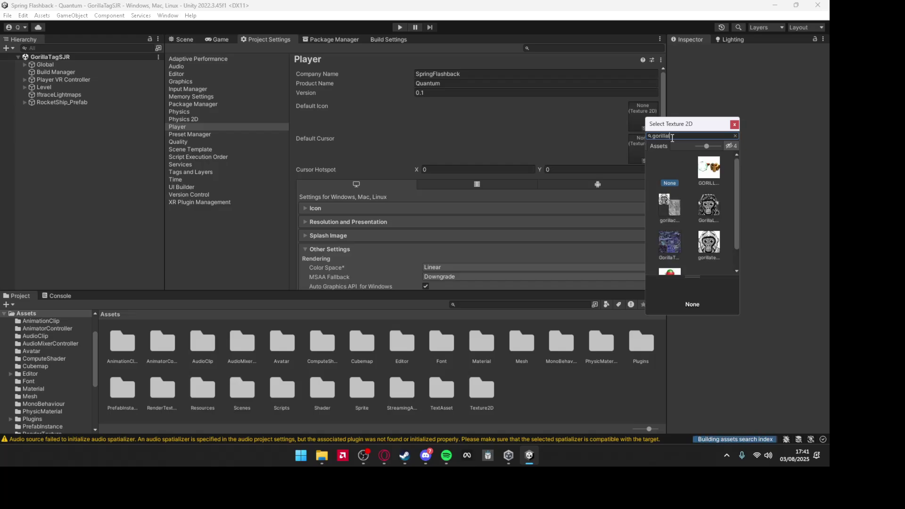
type("l")
Assign the gorilla face texture as the Player's Default Icon
double_click(692, 168)
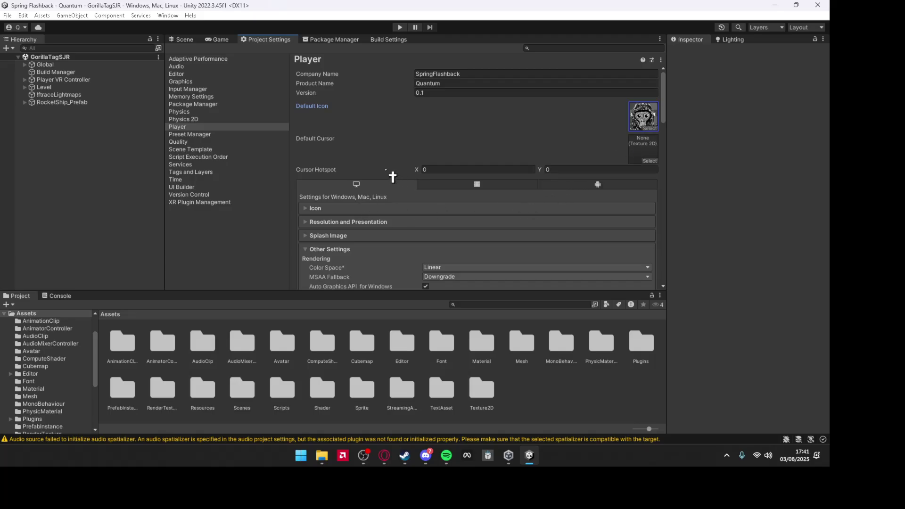
scroll(358, 200, "down", 1)
scroll(431, 166, "down", 5)
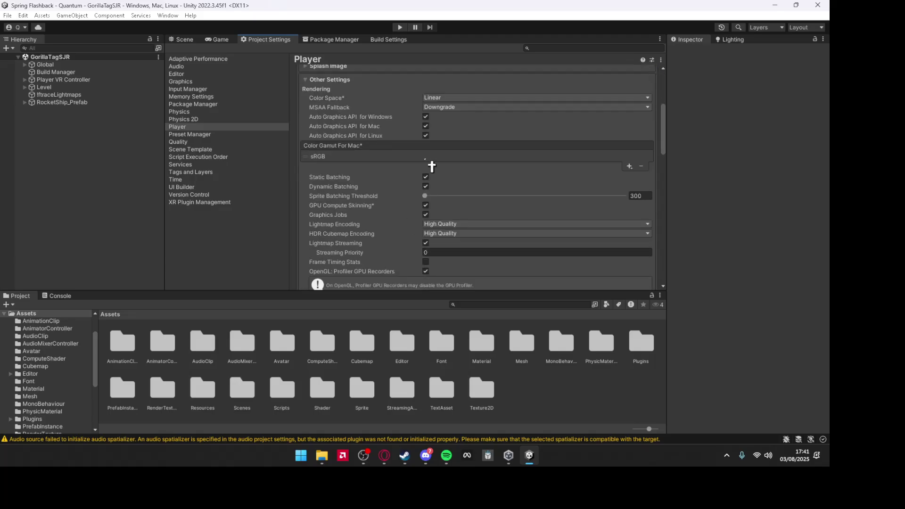
scroll(349, 115, "up", 1)
scroll(352, 119, "up", 5)
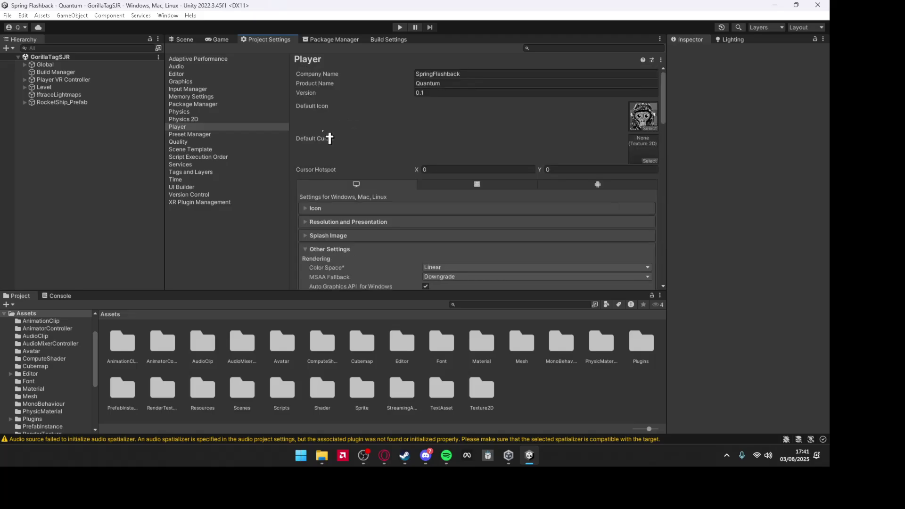
scroll(347, 253, "down", 5)
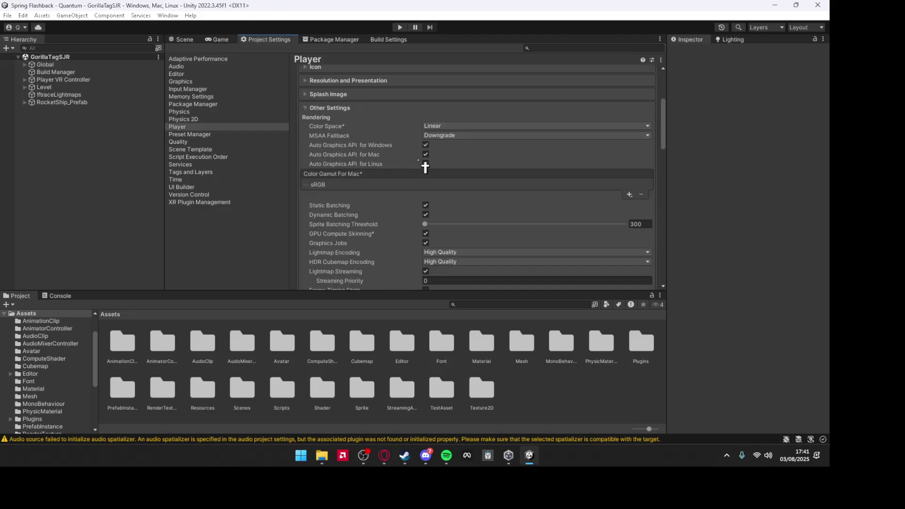
Change the PC player's Lightmap Encoding from High Quality to Normal Quality
left_click(439, 261)
left_click(448, 275)
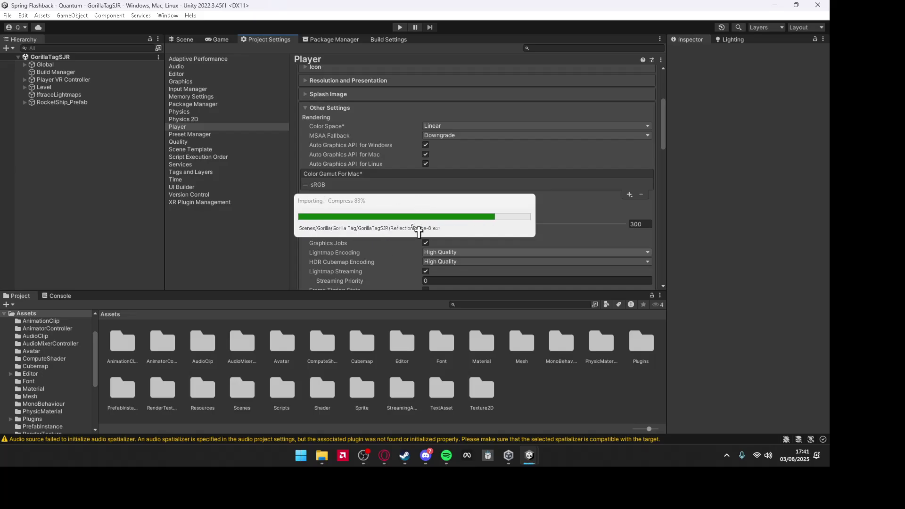
left_click(479, 261)
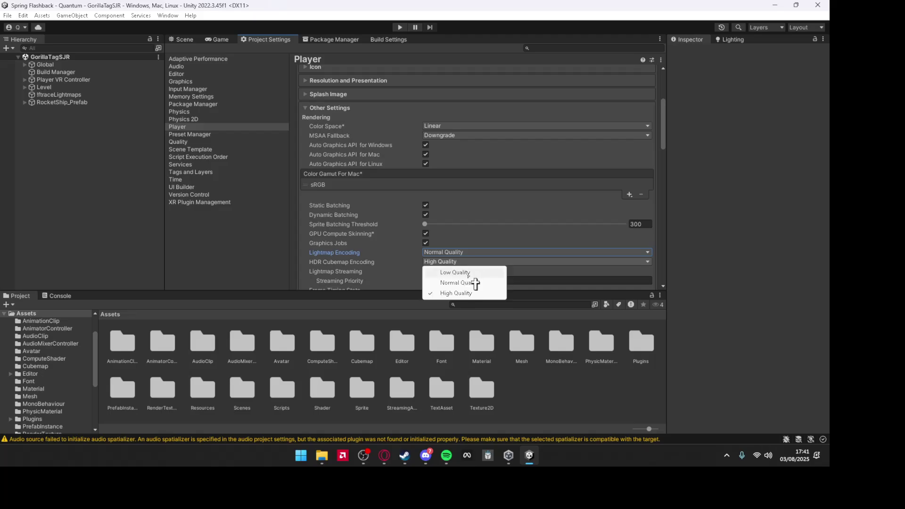
left_click(474, 283)
scroll(464, 236, "down", 3)
scroll(463, 134, "down", 5)
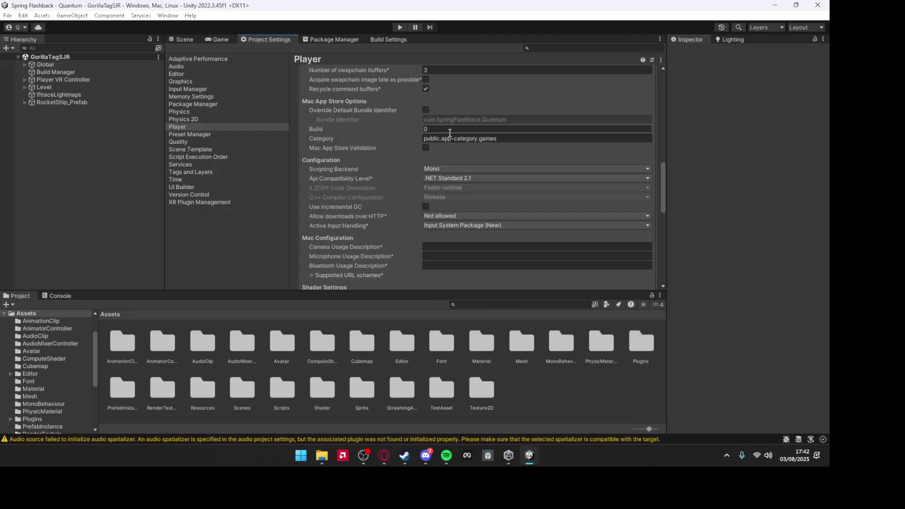
scroll(453, 133, "down", 5)
scroll(482, 159, "down", 2)
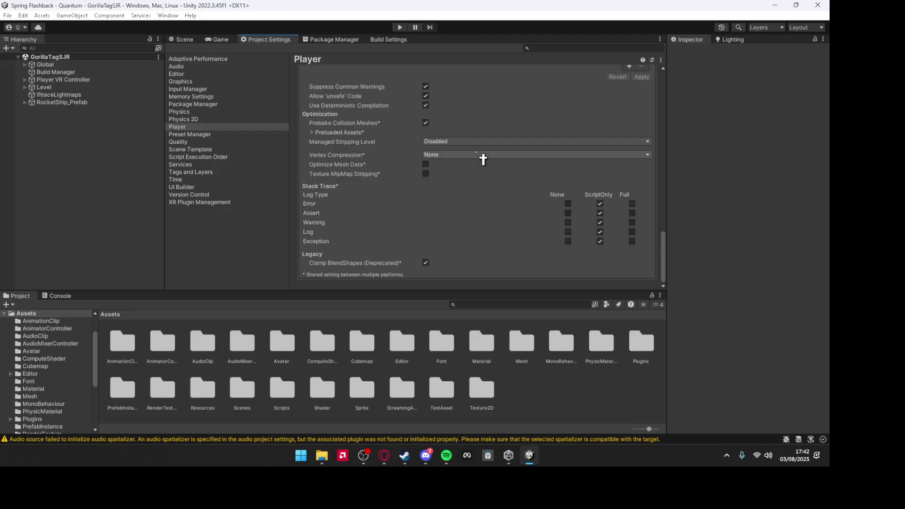
scroll(481, 157, "up", 5)
scroll(482, 156, "up", 5)
scroll(494, 170, "up", 5)
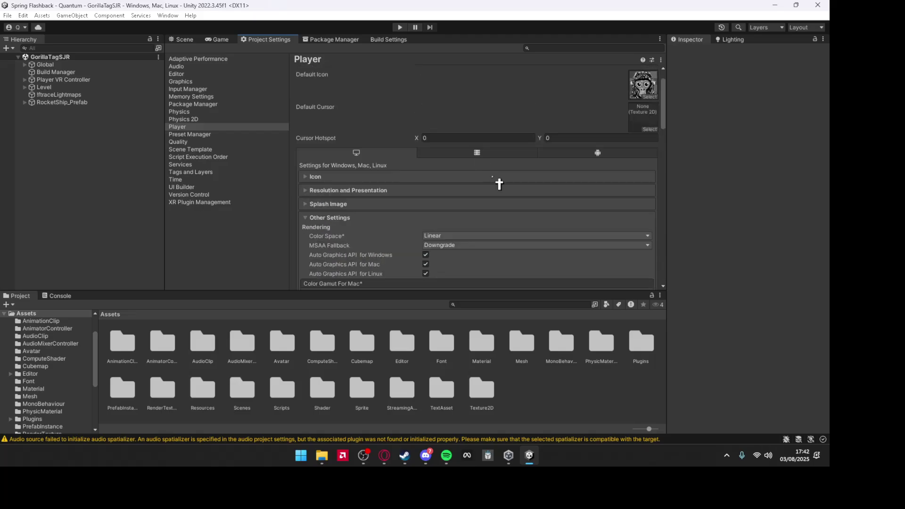
Remove OpenGLES2 from the Android graphics APIs
left_click(591, 160)
scroll(367, 205, "down", 3)
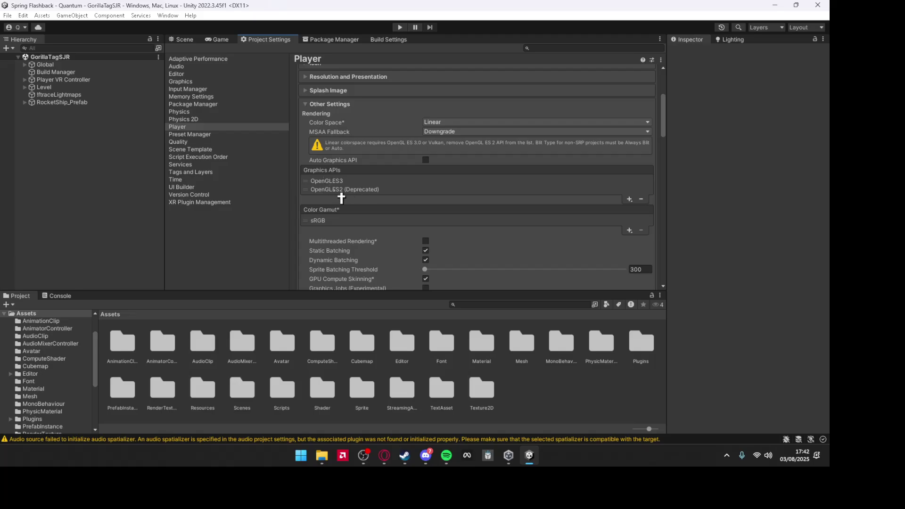
left_click(340, 192)
left_click(642, 199)
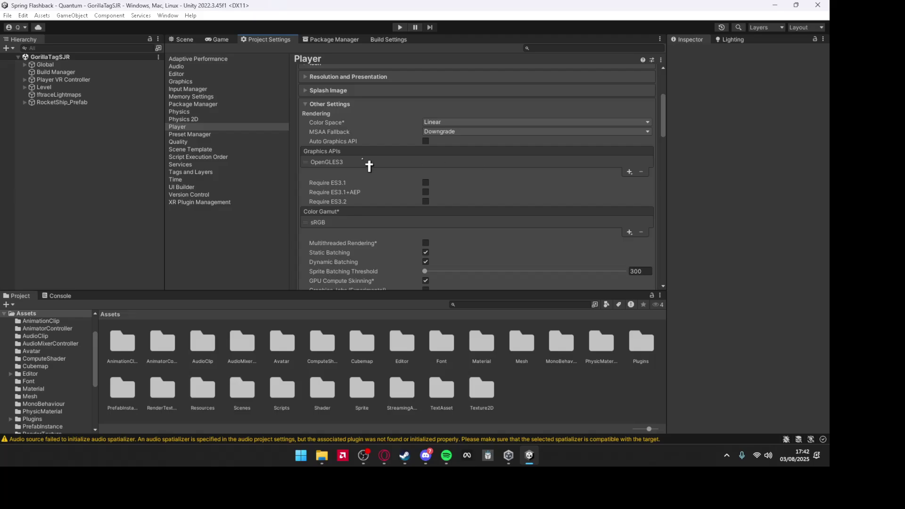
scroll(424, 170, "down", 2)
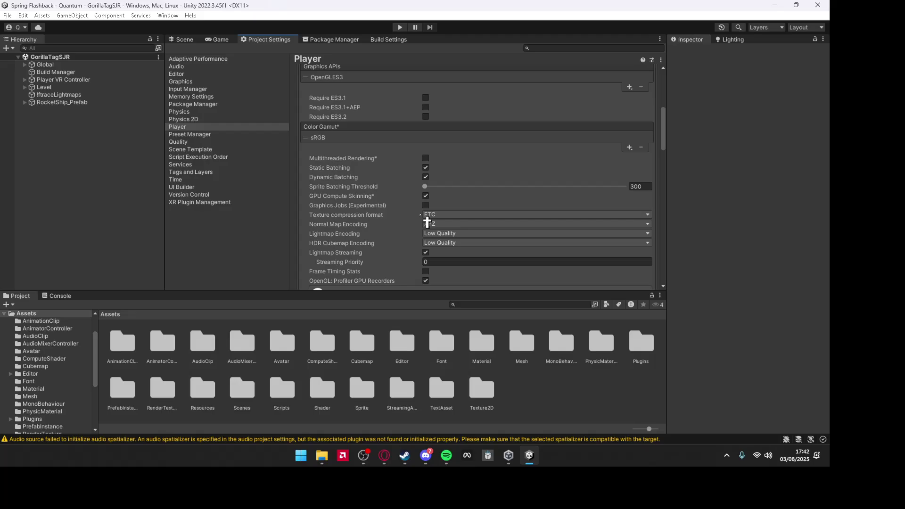
Set texture compression to ASTC, with lightmap and HDR cubemap encoding at Normal Quality
left_click(427, 216)
left_click(461, 248)
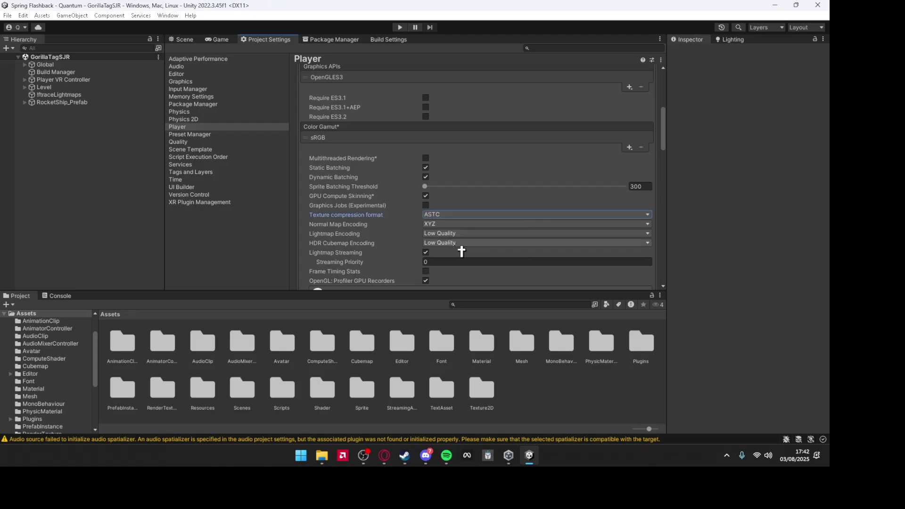
left_click(435, 234)
left_click(461, 263)
left_click(445, 243)
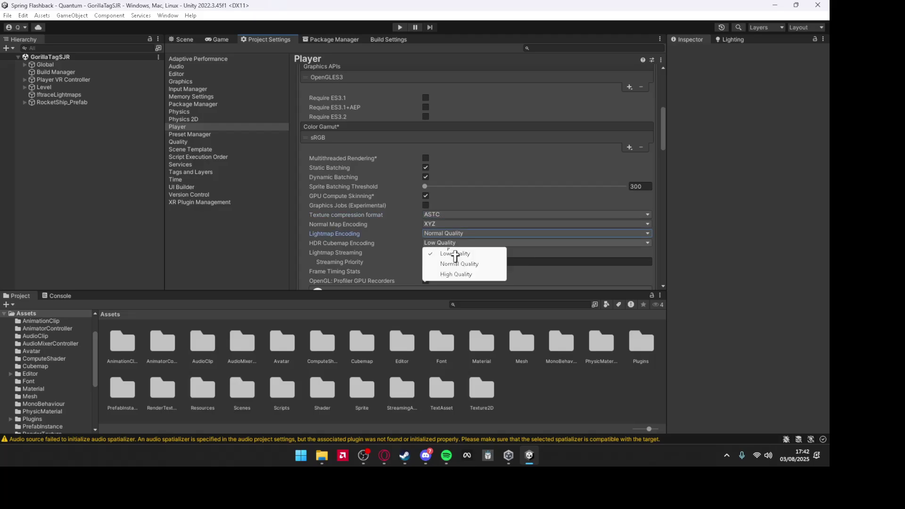
left_click(462, 265)
scroll(468, 243, "down", 3)
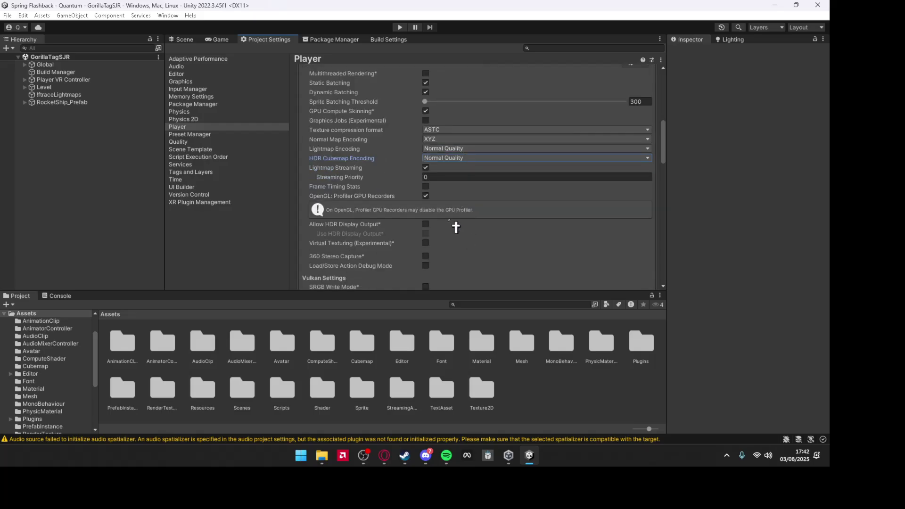
scroll(453, 219, "down", 5)
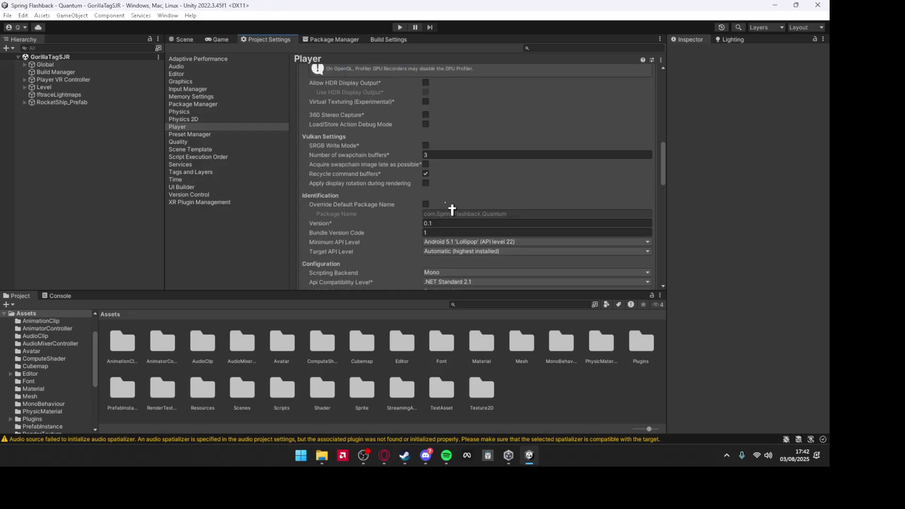
Set minimum API Android 12.0, IL2CPP backend and incremental GC, accepting the editor restart
left_click(446, 243)
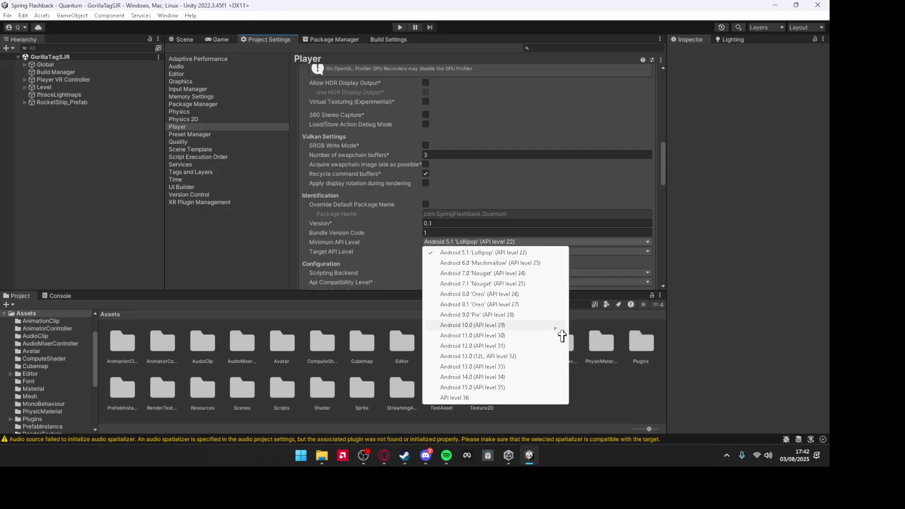
left_click(512, 357)
scroll(428, 206, "down", 3)
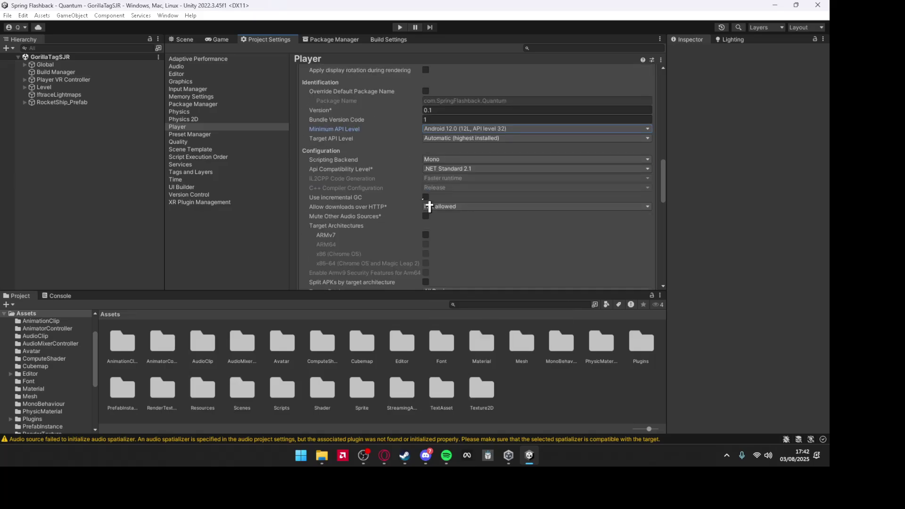
left_click(431, 159)
left_click(456, 179)
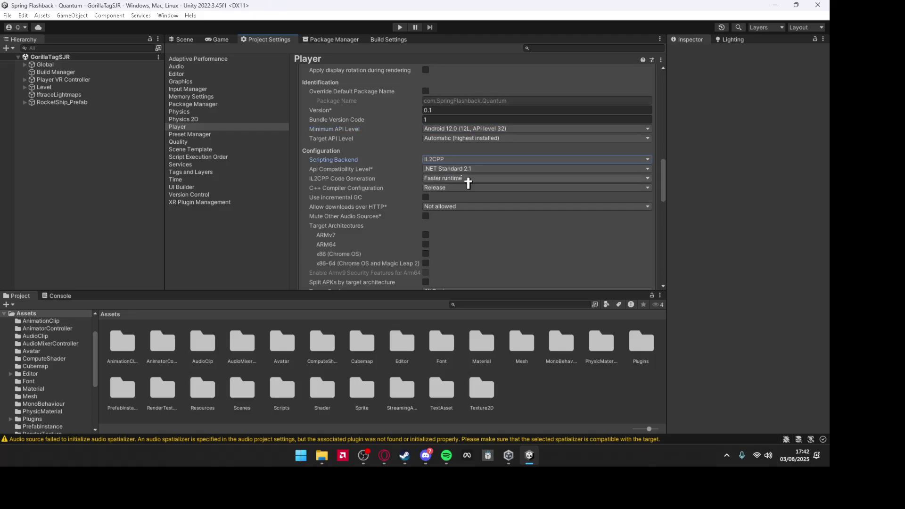
left_click(426, 197)
left_click(439, 245)
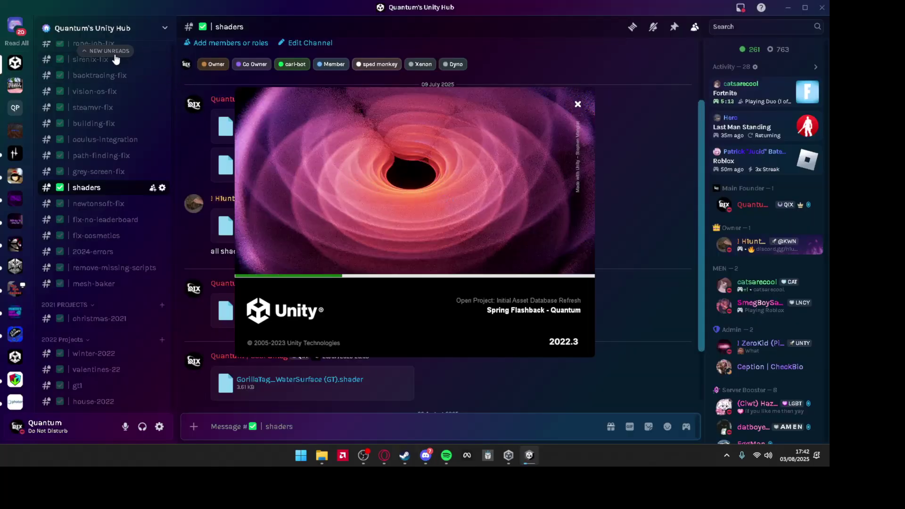
View Discord's make-project-step-by-step channel and Ignore Safe Mode for the reloading project
left_click(113, 53)
scroll(85, 142, "down", 5)
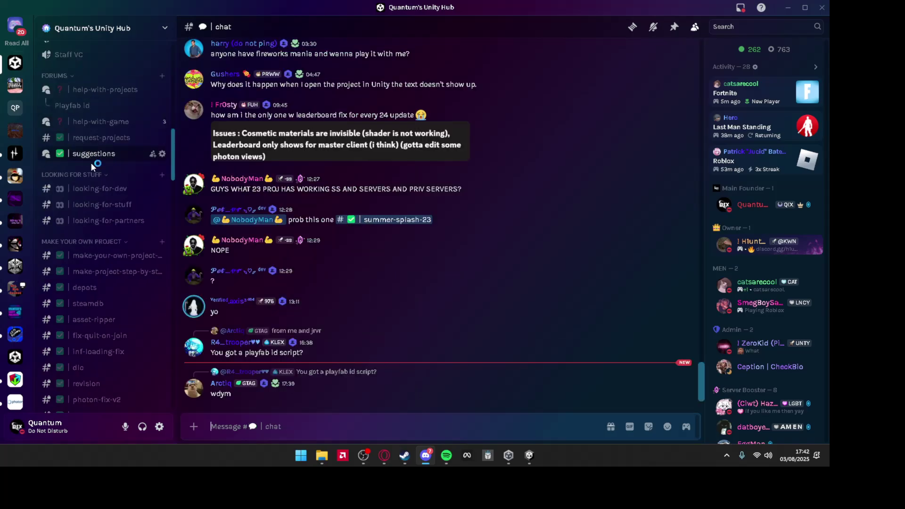
left_click(104, 269)
mouse_move(529, 455)
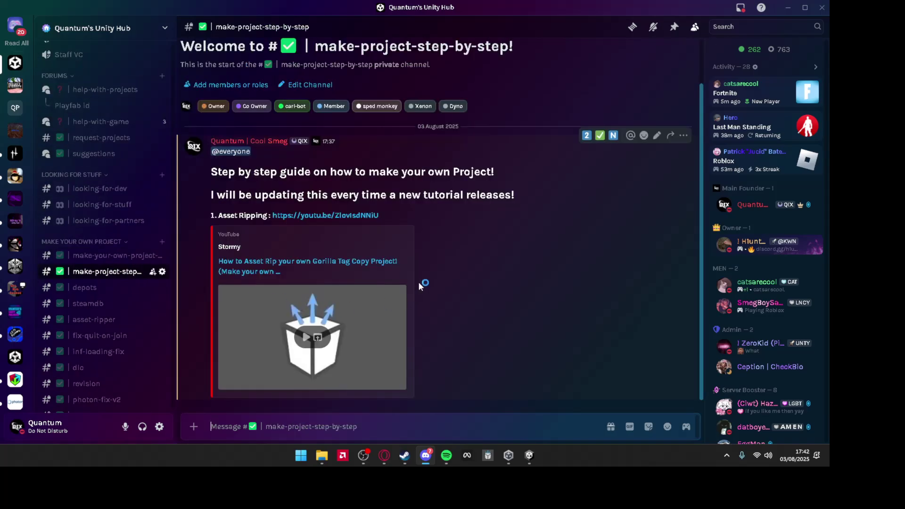
left_click(528, 456)
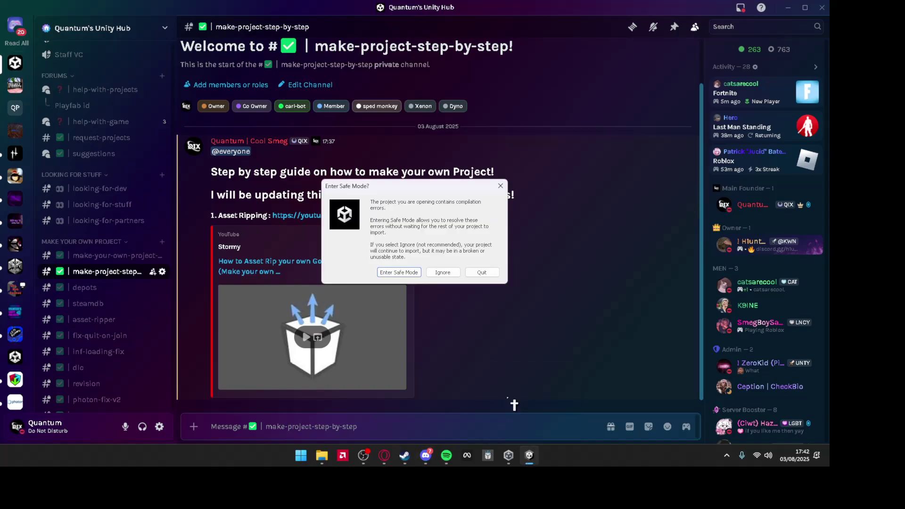
left_click(443, 273)
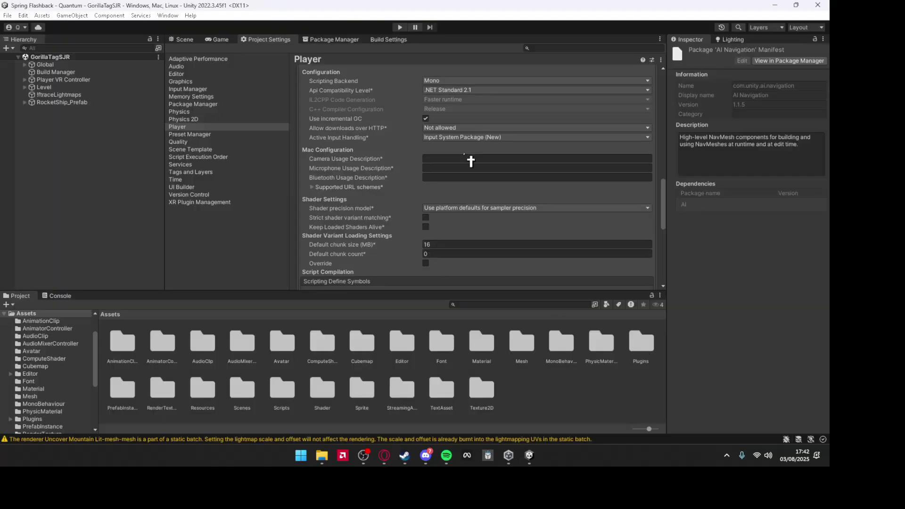
scroll(471, 166, "up", 5)
scroll(473, 166, "up", 5)
scroll(481, 167, "up", 5)
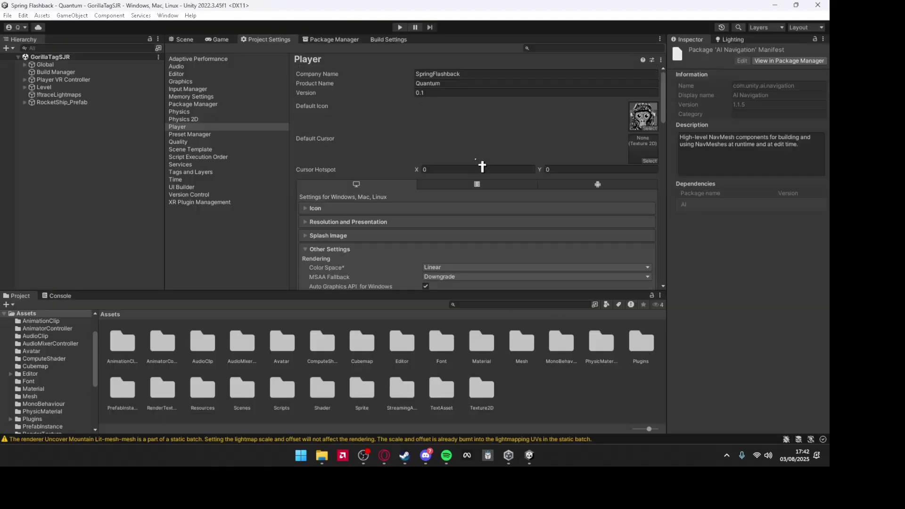
Restrict the Android target architecture to ARM64 in Player settings
left_click(600, 185)
scroll(488, 244, "down", 5)
scroll(478, 251, "down", 5)
scroll(478, 236, "down", 5)
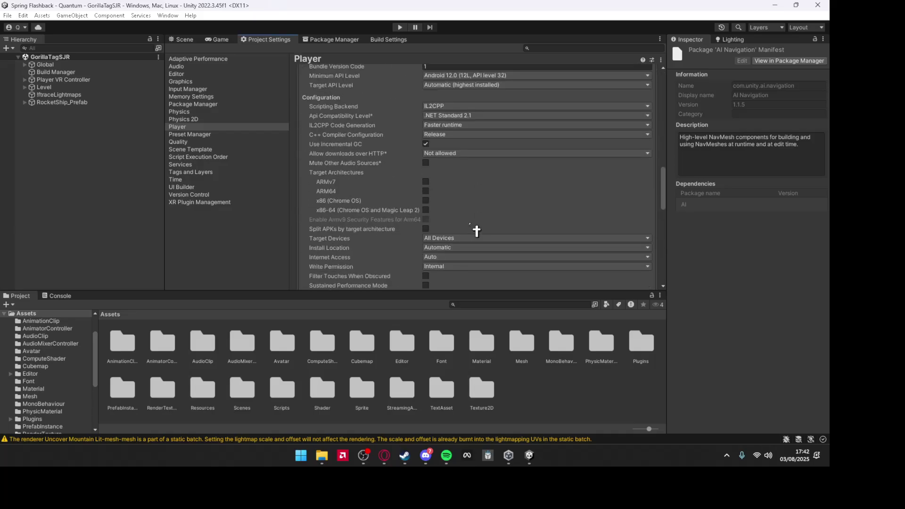
left_click(426, 191)
scroll(441, 242, "down", 1)
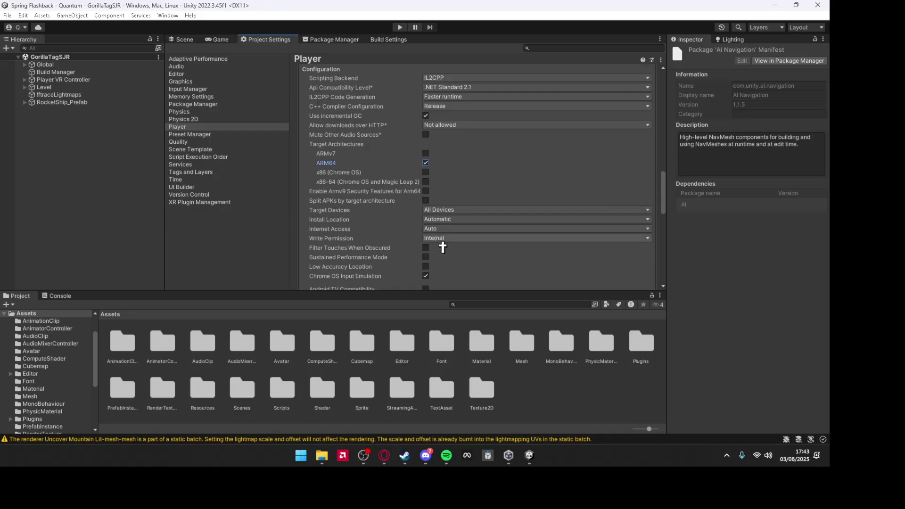
scroll(440, 243, "down", 1)
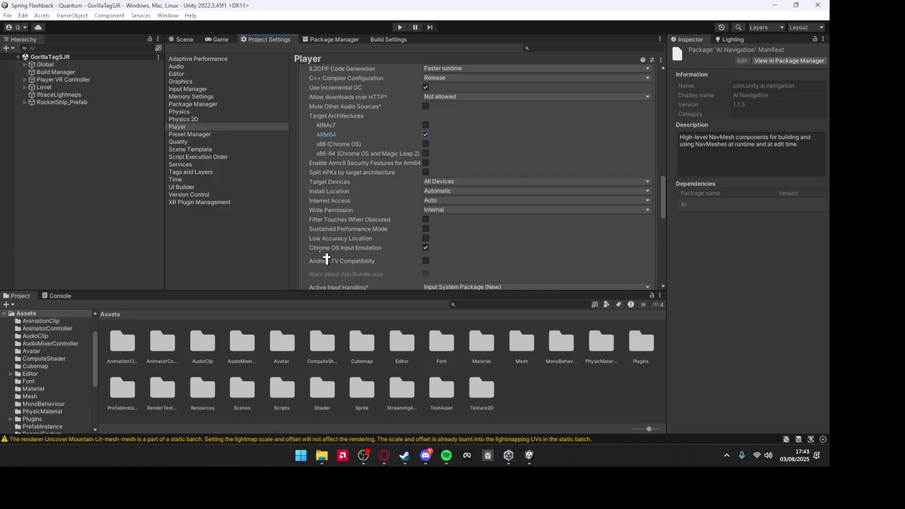
scroll(439, 253, "down", 3)
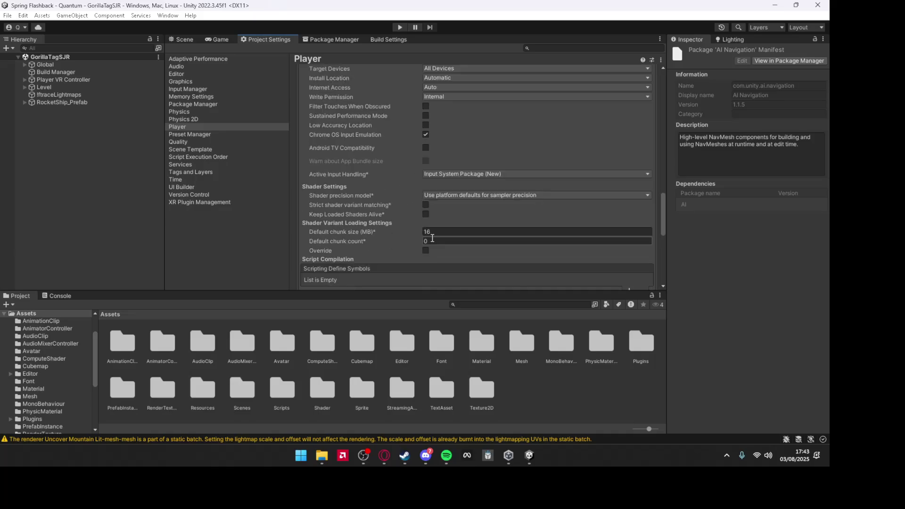
scroll(435, 240, "down", 3)
scroll(427, 236, "down", 3)
scroll(426, 237, "up", 7)
scroll(427, 237, "up", 5)
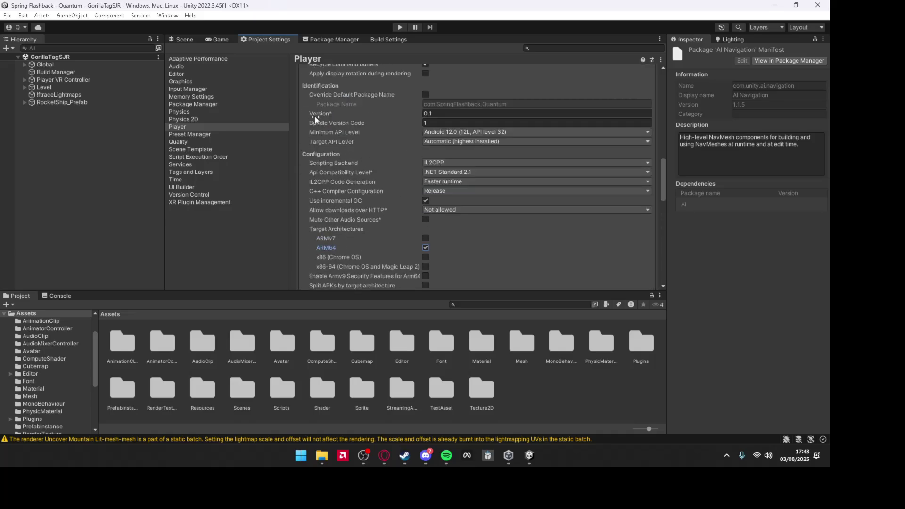
Clear the Console warnings and orbit the Scene view around the blossom trees and hut
left_click(188, 39)
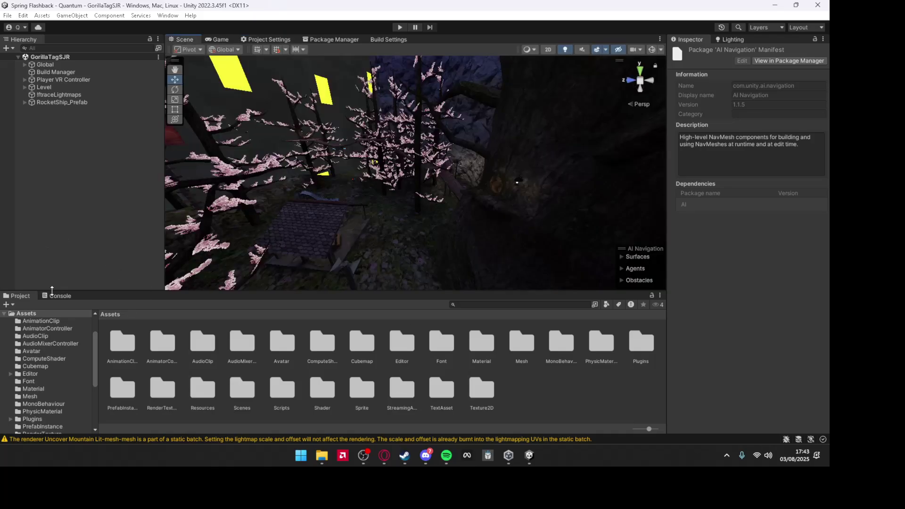
left_click(60, 296)
left_click(11, 305)
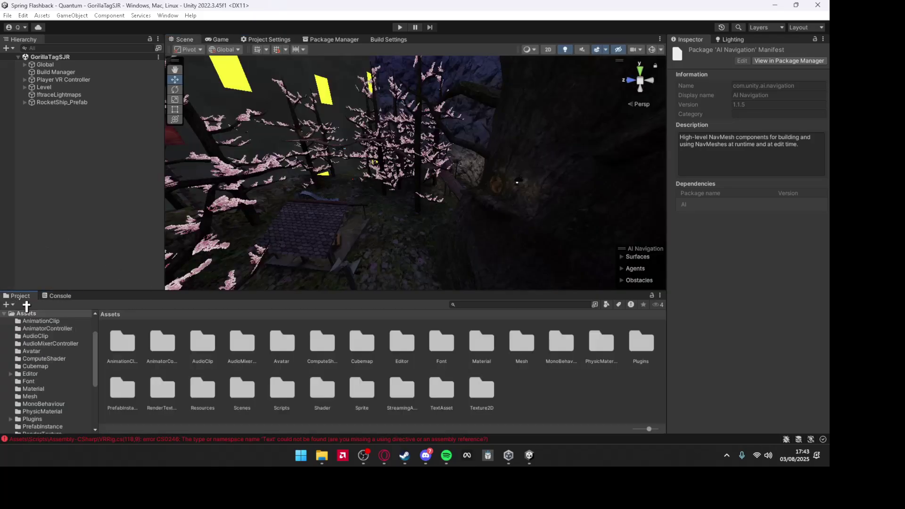
mouse_move(387, 231)
right_mouse_down()
mouse_move(605, 199)
mouse_move(300, 172)
mouse_move(417, 167)
right_mouse_up()
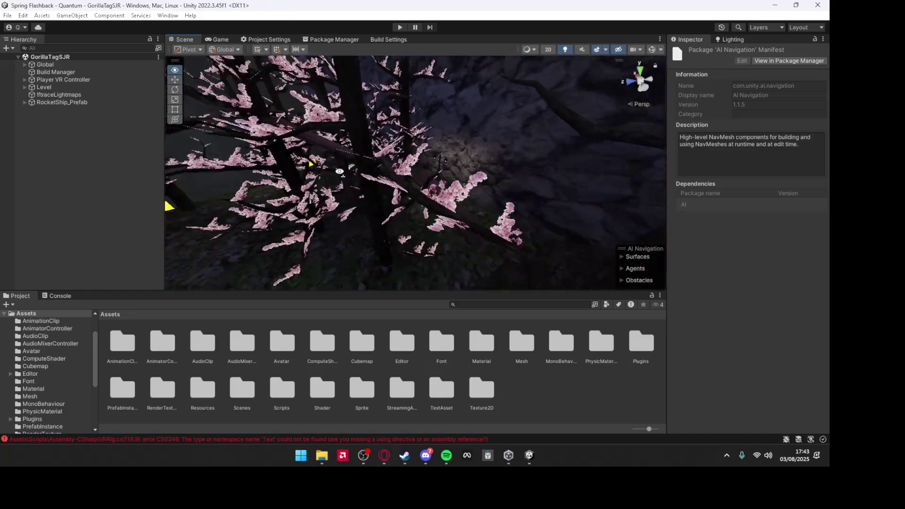
right_click_drag(418, 168, 368, 234)
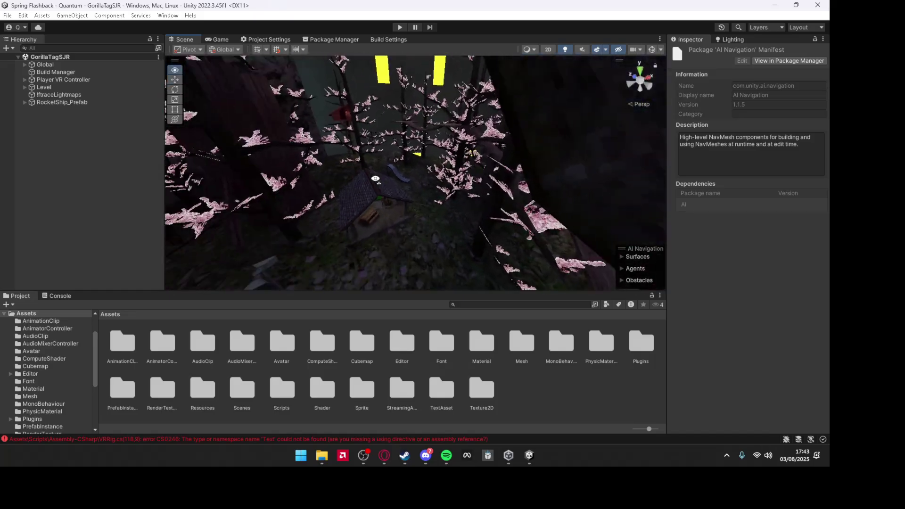
Copy fixedwind and Gorilla_DayNightLerpUnlit - Copy from the Shaders folder into Unity's Assets
left_click(321, 455)
left_click(425, 455)
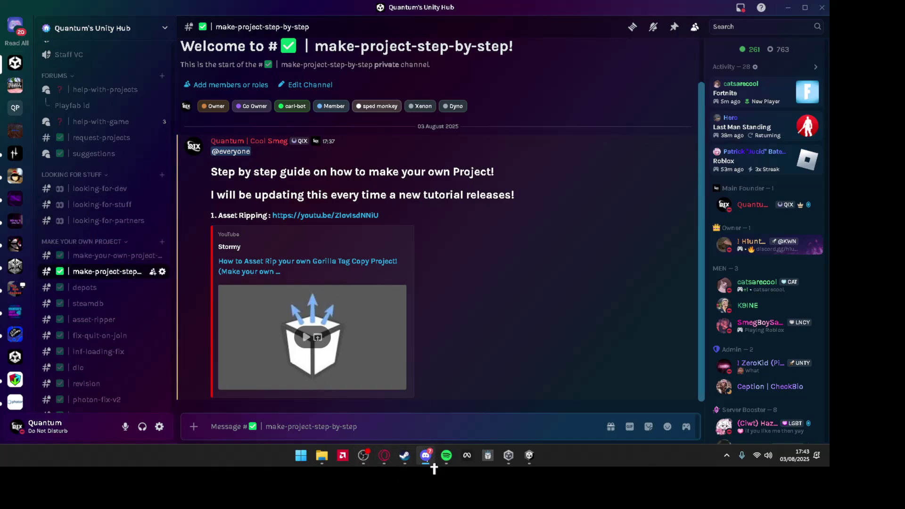
left_click(364, 455)
left_click(322, 455)
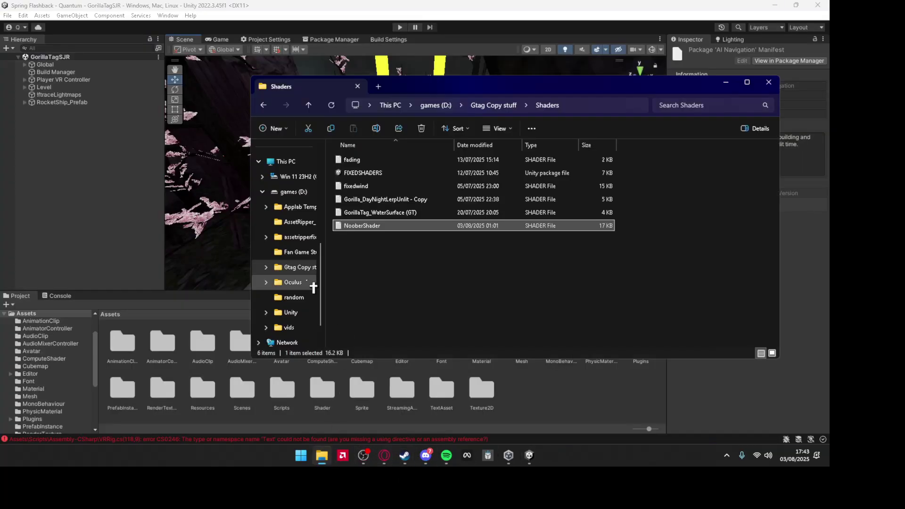
left_click(391, 204)
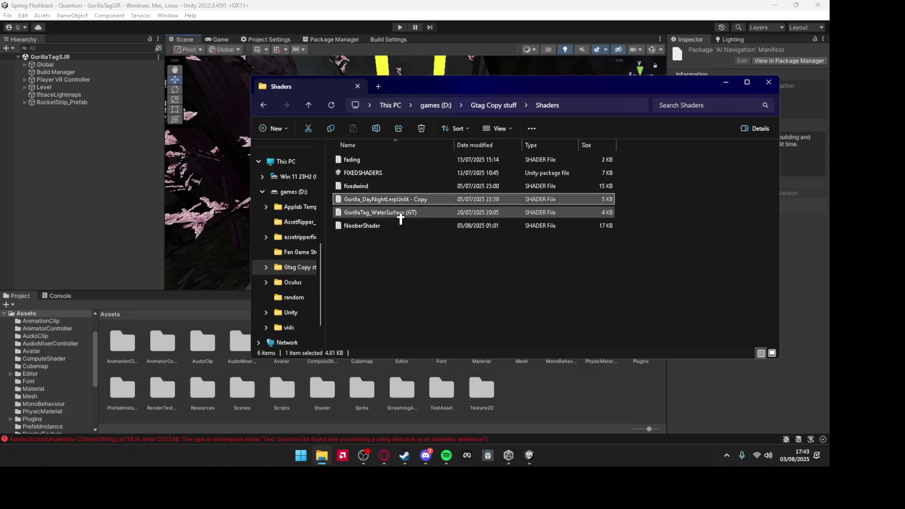
left_click(370, 186, "ctrl")
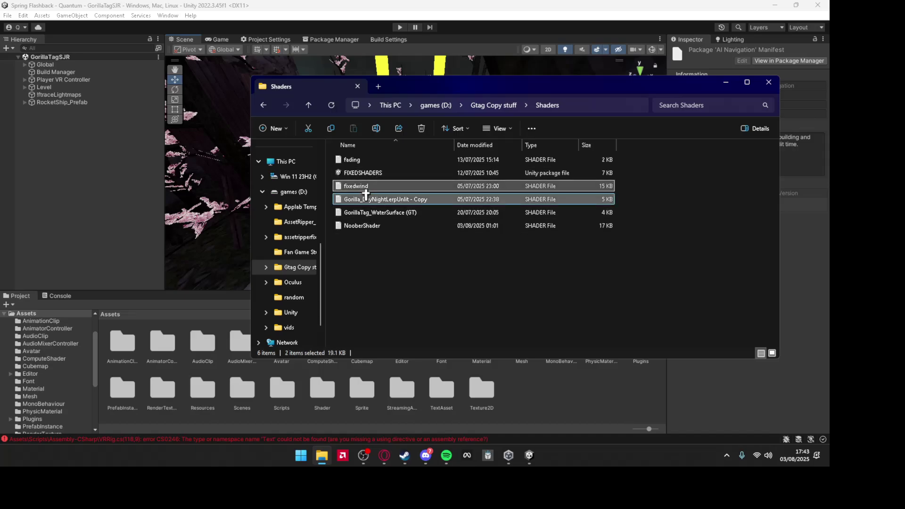
mouse_move(367, 196)
left_mouse_down()
mouse_move(534, 265)
mouse_move(554, 417)
left_mouse_up()
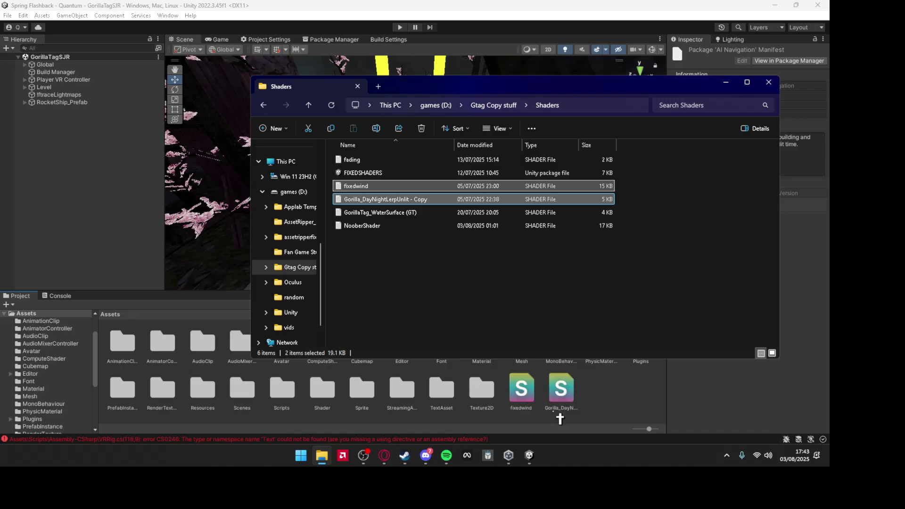
left_click(728, 82)
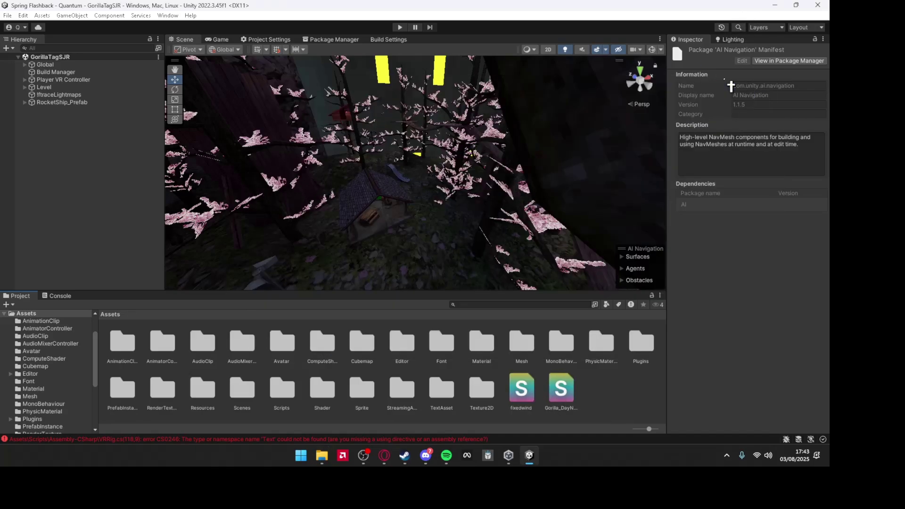
left_click(60, 295)
left_click(21, 295)
left_click(611, 378)
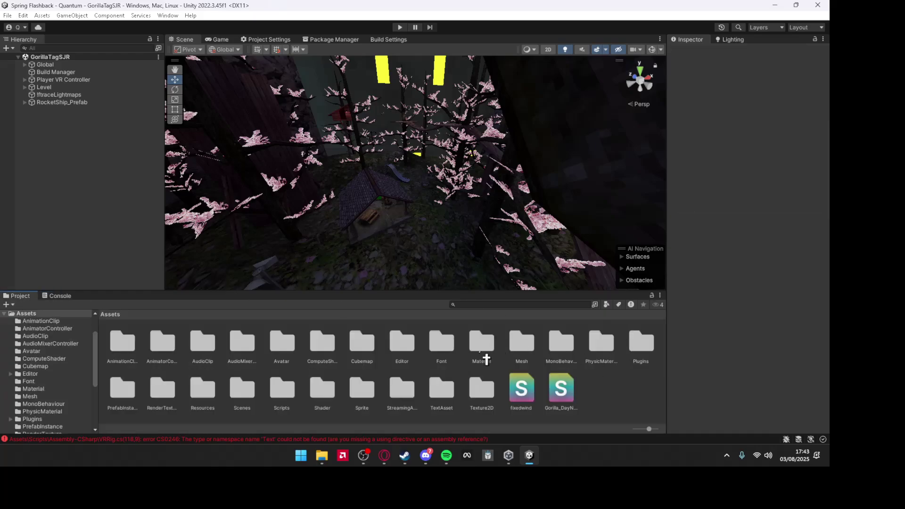
left_click(63, 296)
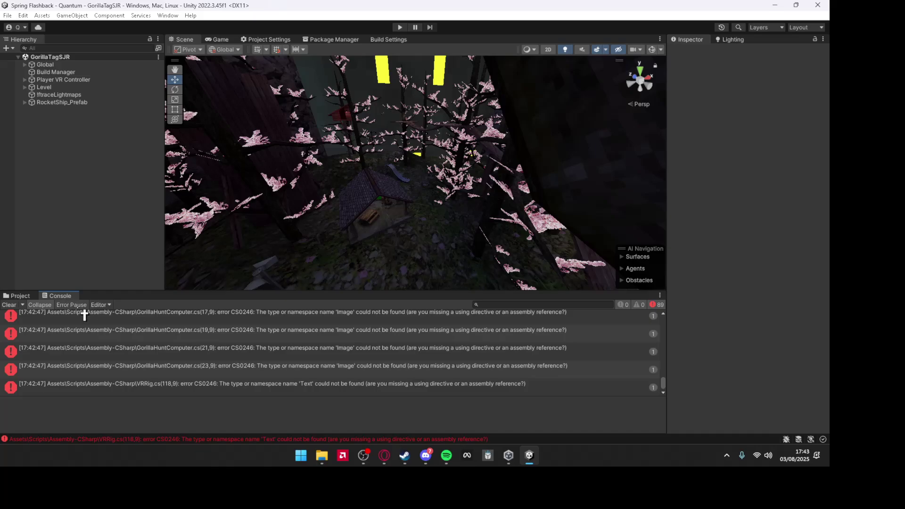
scroll(43, 314, "down", 1)
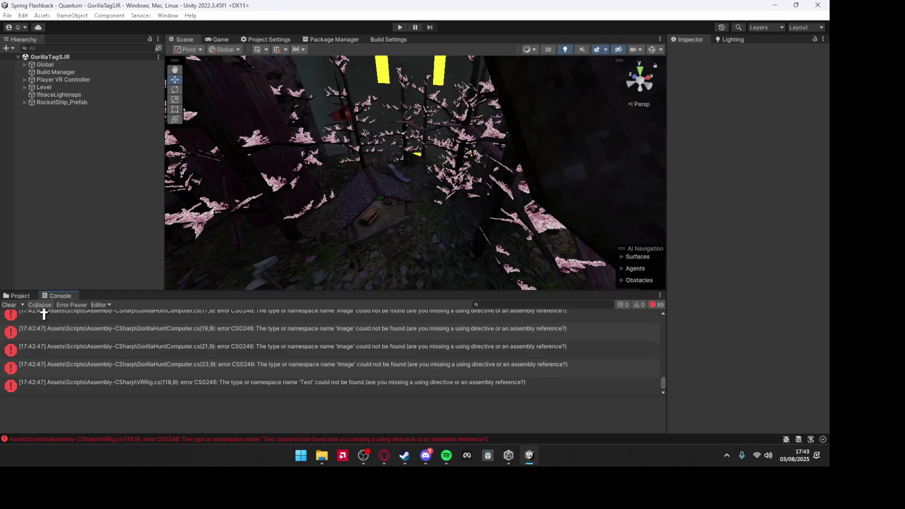
left_click(21, 296)
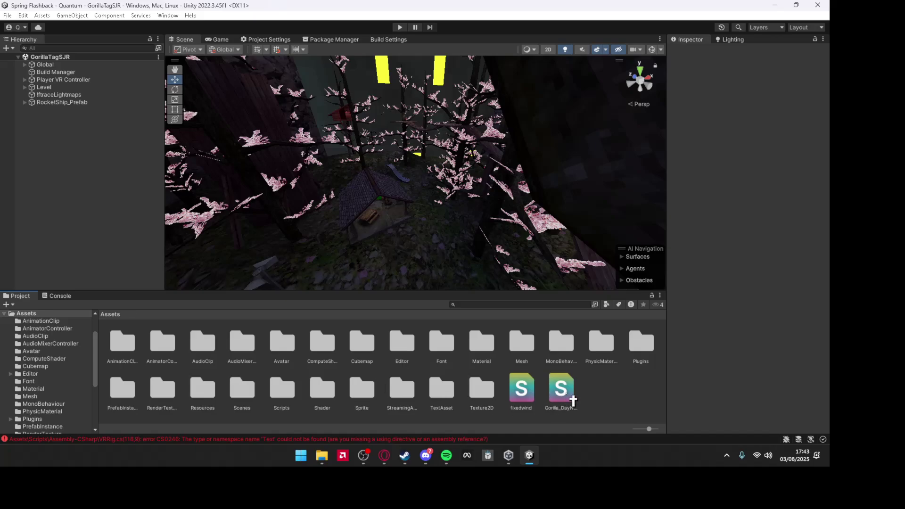
Inspect the wind tunnel ribbons' SkyJungle material, then deselect them and collapse Level
right_click_drag(524, 245, 518, 167)
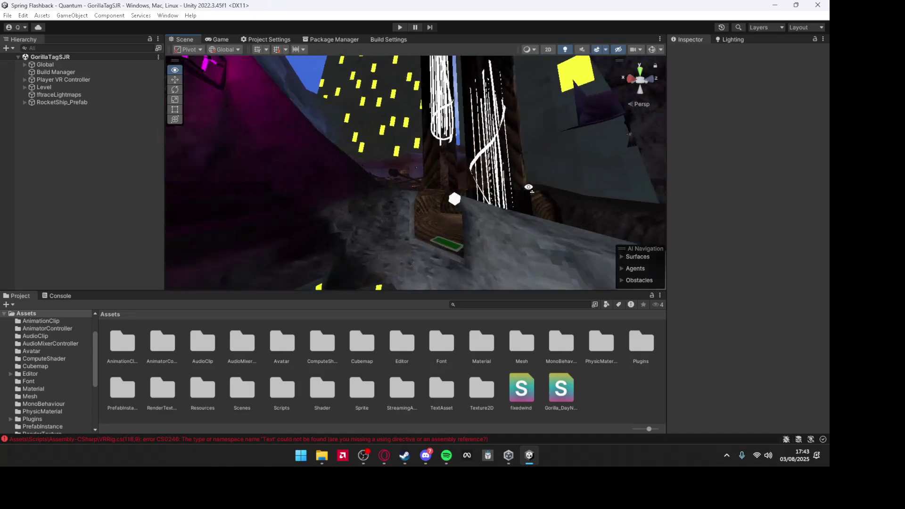
right_click_drag(517, 167, 432, 227)
left_click(431, 228)
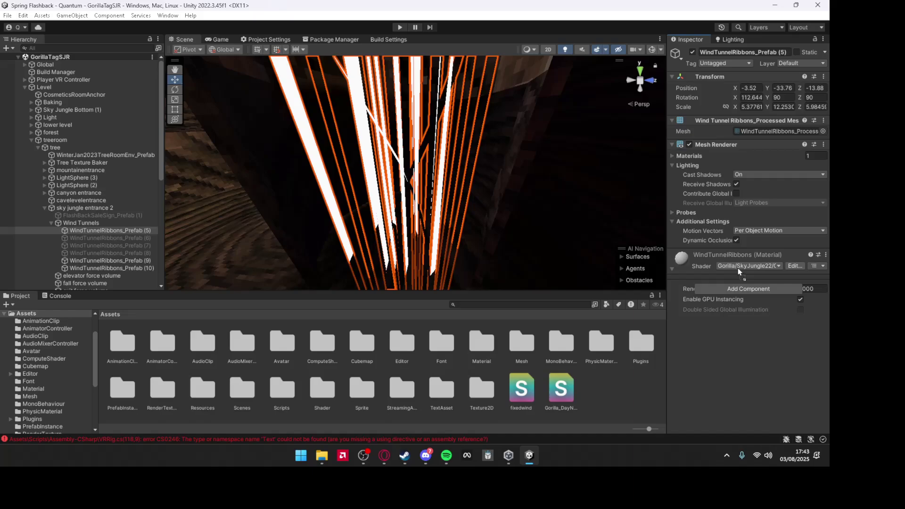
left_click(220, 209)
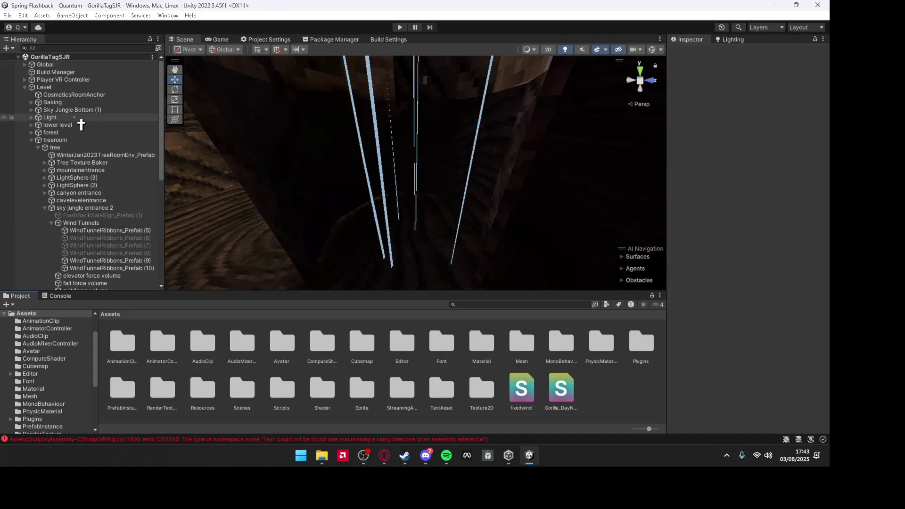
left_click(26, 87)
right_click_drag(297, 176, 454, 318)
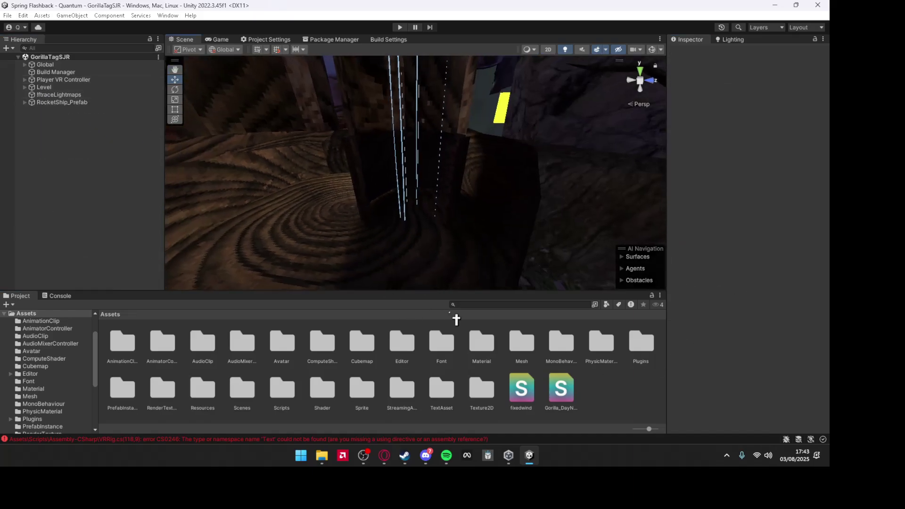
Select every material in the Material folder
double_click(480, 342)
left_click(475, 341)
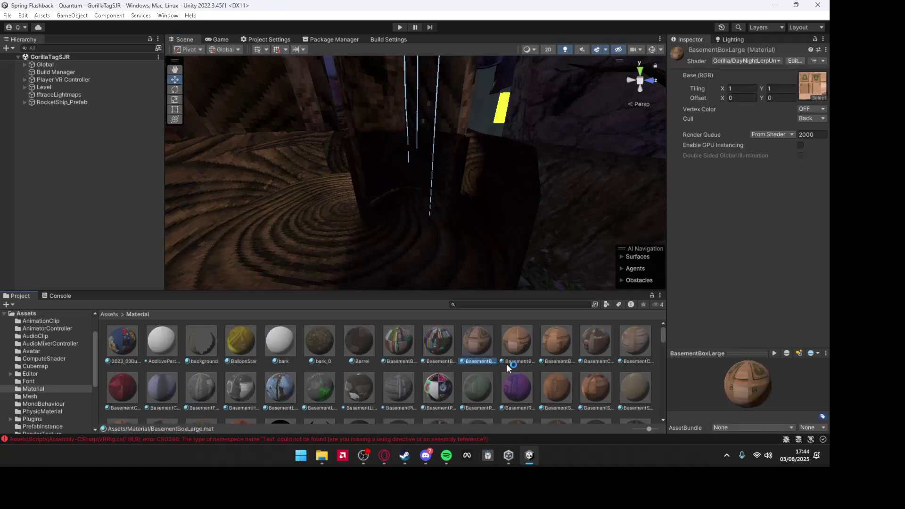
key("ctrl+a")
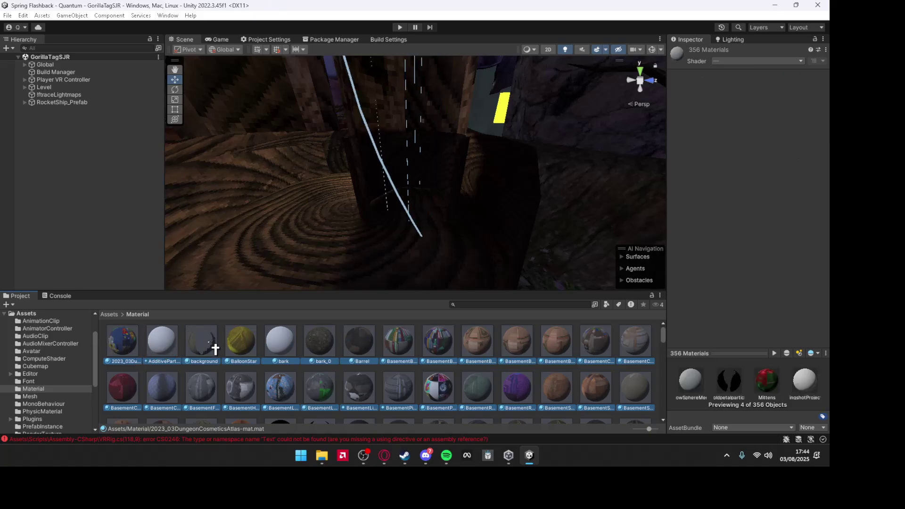
Deselect AdditiveParticle, background, bark, blackpaint, cherry blossom, crystal, darkfur and defaultMat materials
left_click(170, 354, "ctrl")
left_click(205, 352, "ctrl")
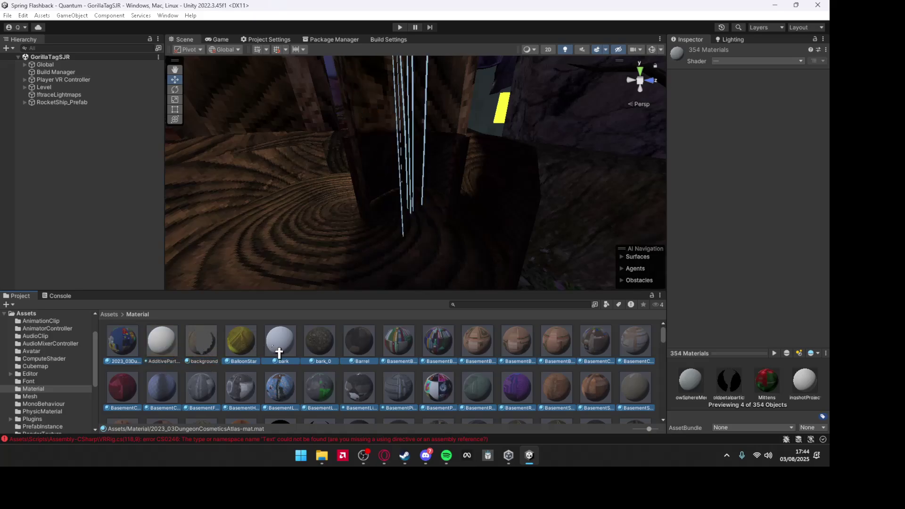
left_click(279, 351, "ctrl")
scroll(607, 360, "down", 1)
scroll(325, 378, "down", 1)
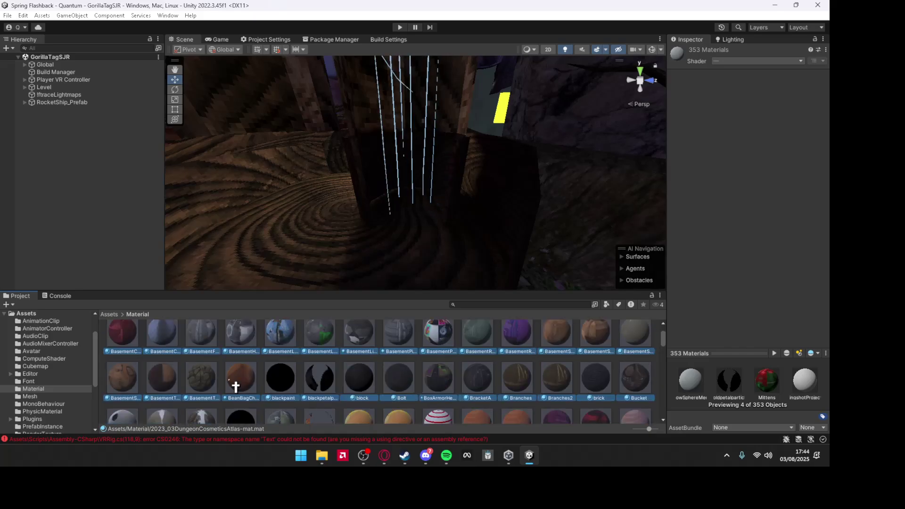
left_click(281, 385, "ctrl")
left_click(317, 375, "ctrl")
scroll(495, 388, "down", 1)
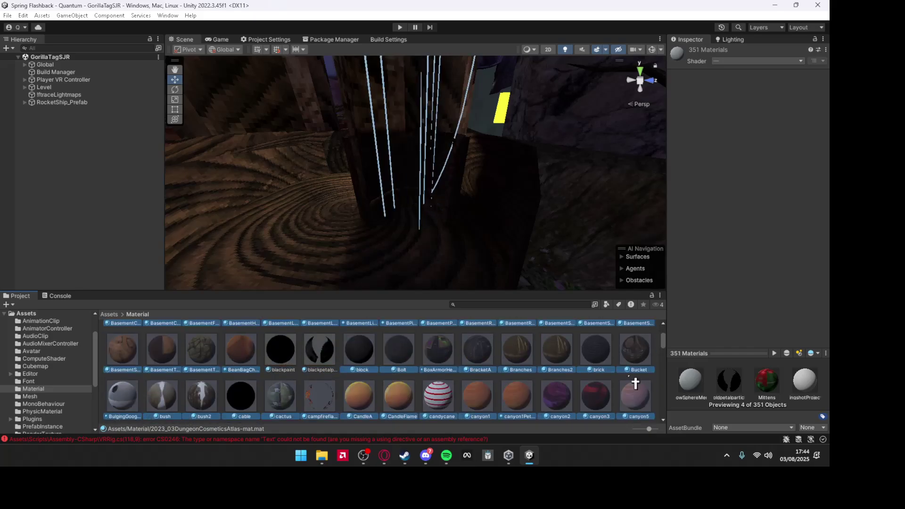
left_click(321, 375, "ctrl")
left_click(242, 371, "ctrl")
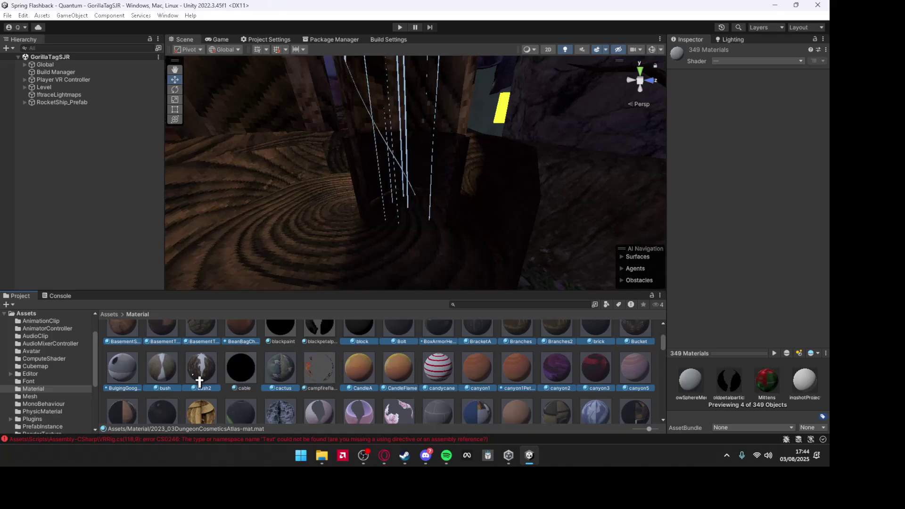
scroll(191, 385, "down", 1)
left_click(320, 364, "ctrl")
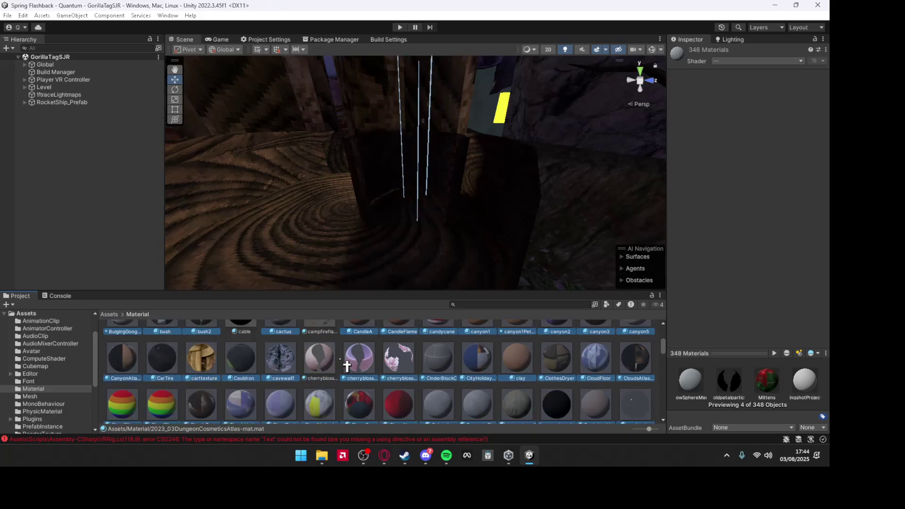
left_click(360, 360, "ctrl")
left_click(399, 362, "ctrl")
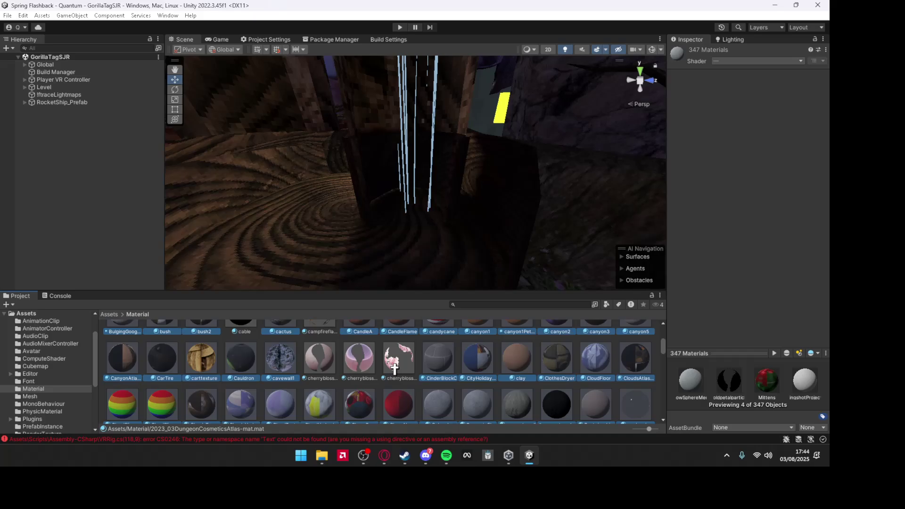
scroll(640, 372, "down", 1)
left_click(640, 362, "ctrl")
left_click(597, 357, "ctrl")
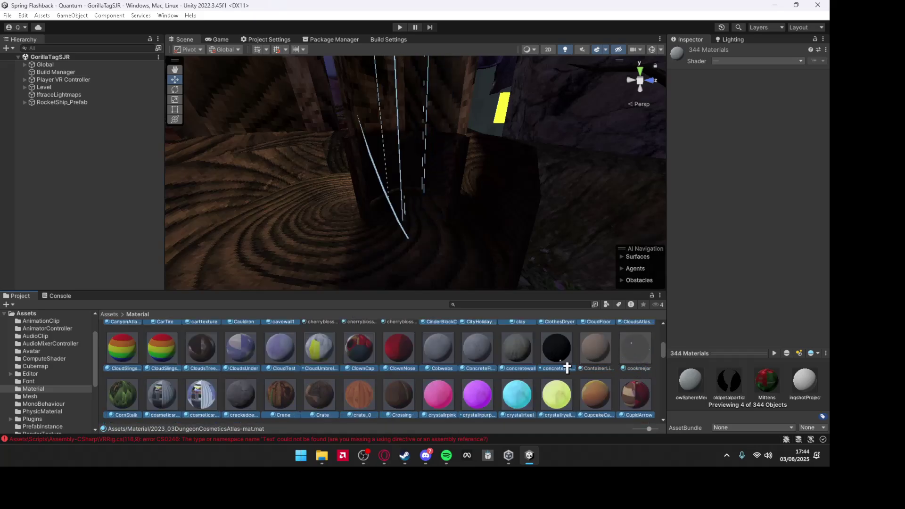
left_click(441, 400, "ctrl")
left_click(476, 396, "ctrl")
left_click(519, 396, "ctrl")
left_click(549, 403, "ctrl")
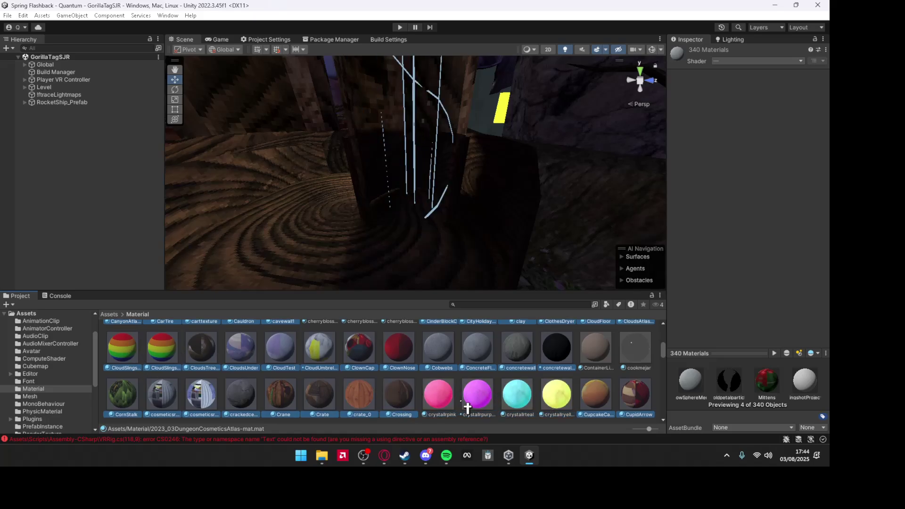
scroll(531, 385, "down", 1)
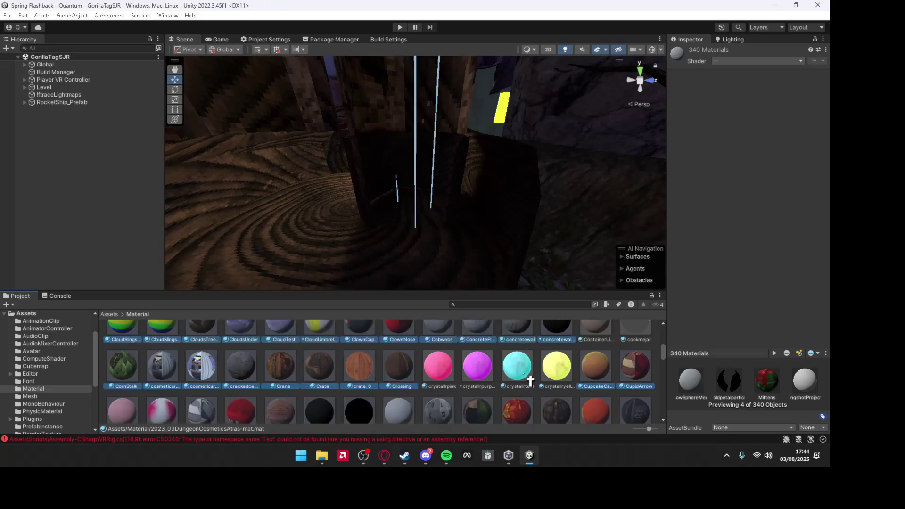
scroll(597, 383, "down", 1)
left_click(402, 387, "ctrl")
left_click(360, 388, "ctrl")
left_click(323, 393, "ctrl")
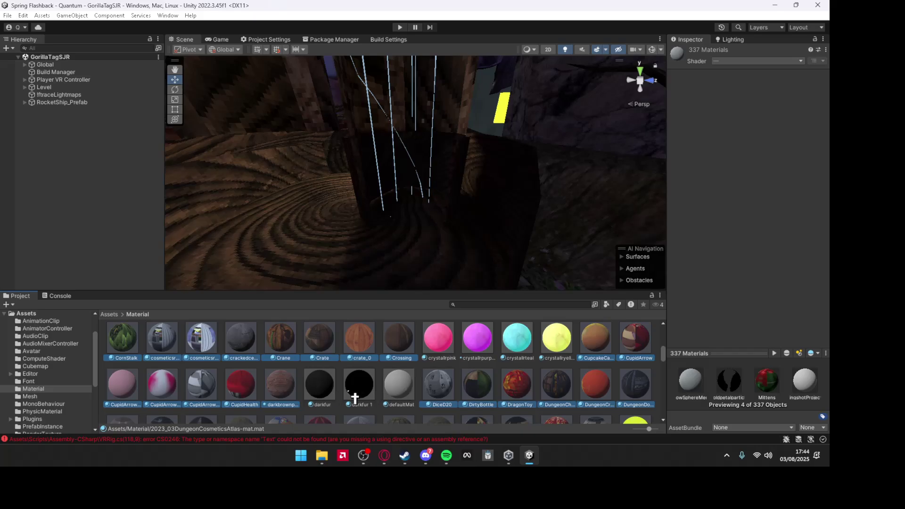
scroll(293, 390, "down", 1)
scroll(612, 403, "down", 1)
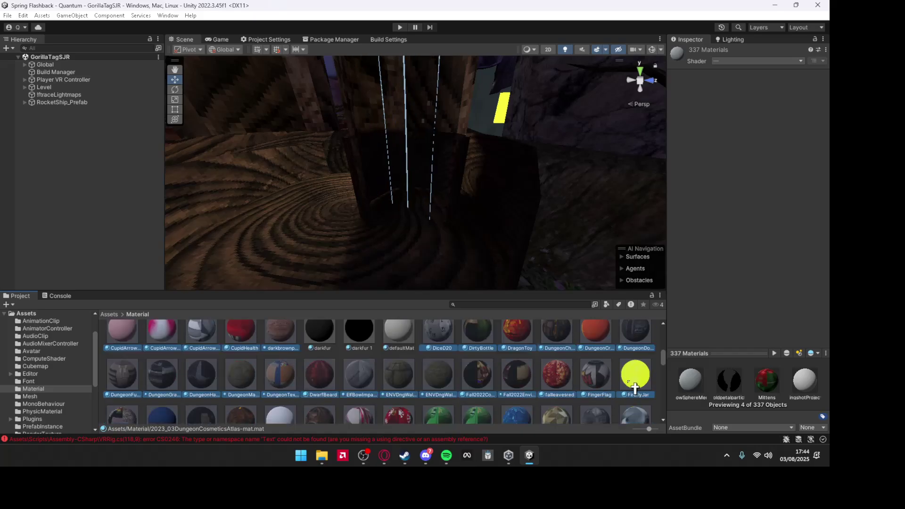
left_click(600, 387, "ctrl")
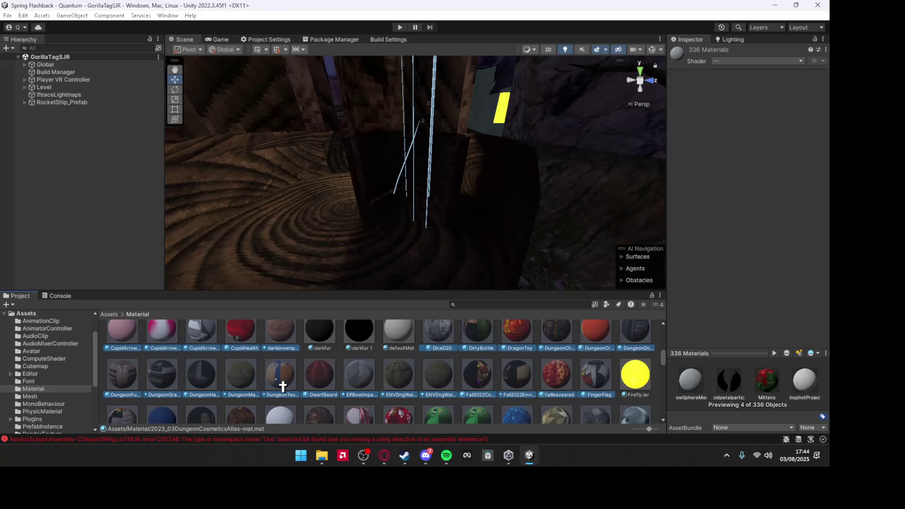
scroll(282, 386, "down", 1)
scroll(189, 380, "down", 1)
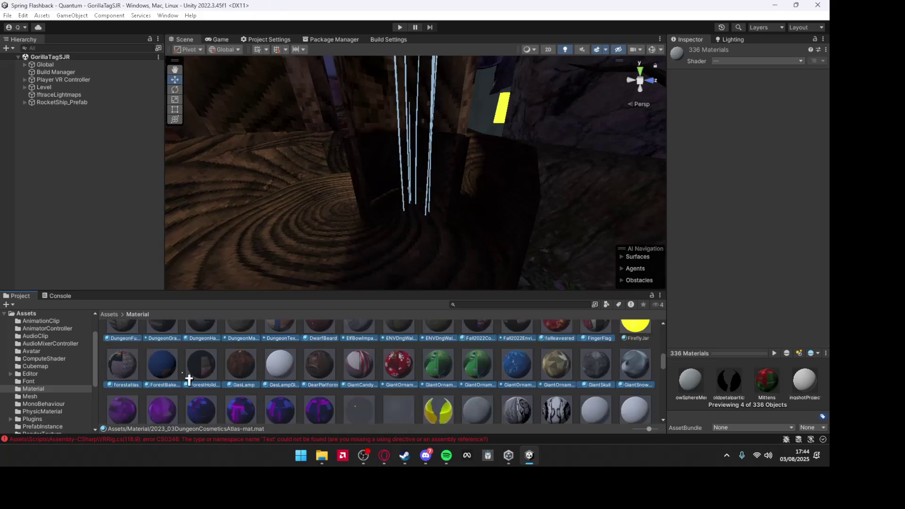
Deselect GasLamp, GTInstance, gorilla texture, glass, candy, holiday, ice and horns slingshot materials
left_click(277, 380, "ctrl")
scroll(580, 374, "down", 1)
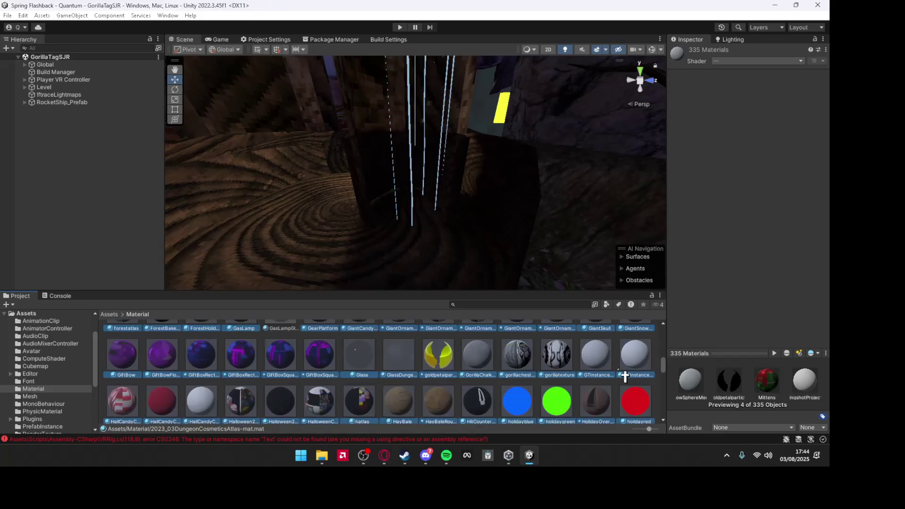
left_click(639, 374, "ctrl")
left_click(595, 362, "ctrl")
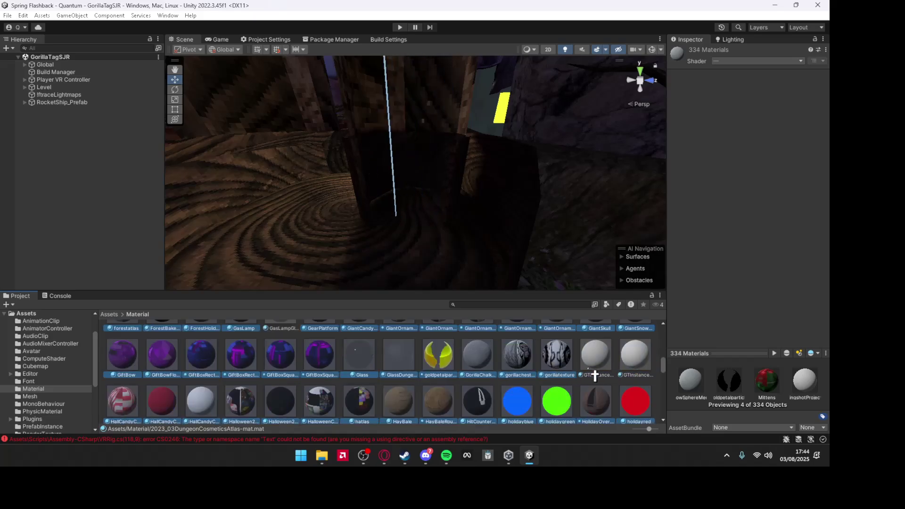
left_click(563, 368, "ctrl")
left_click(510, 368, "ctrl")
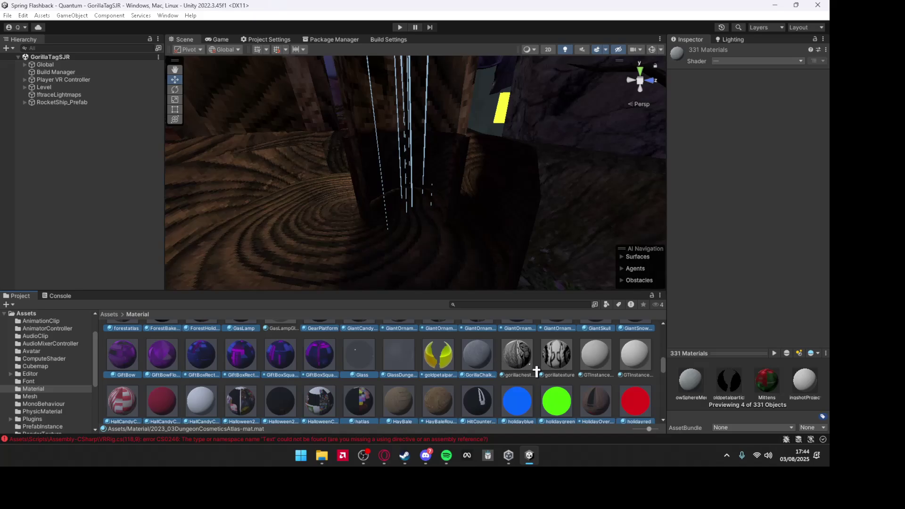
left_click(398, 362, "ctrl")
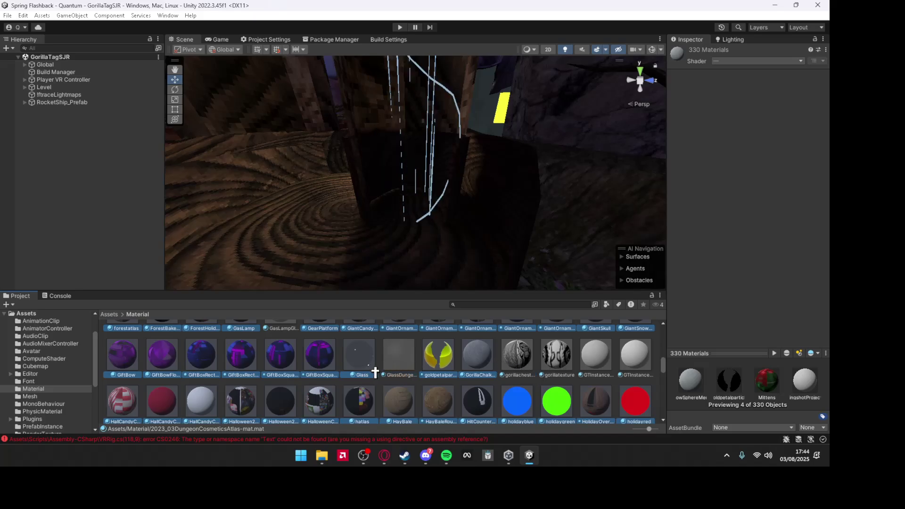
left_click(435, 365, "ctrl")
scroll(352, 379, "down", 1)
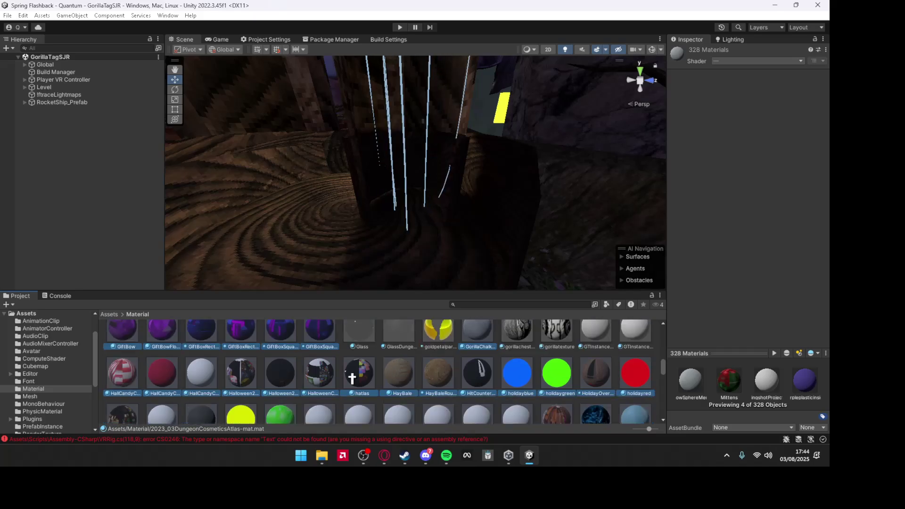
left_click(202, 381, "ctrl")
left_click(280, 382, "ctrl")
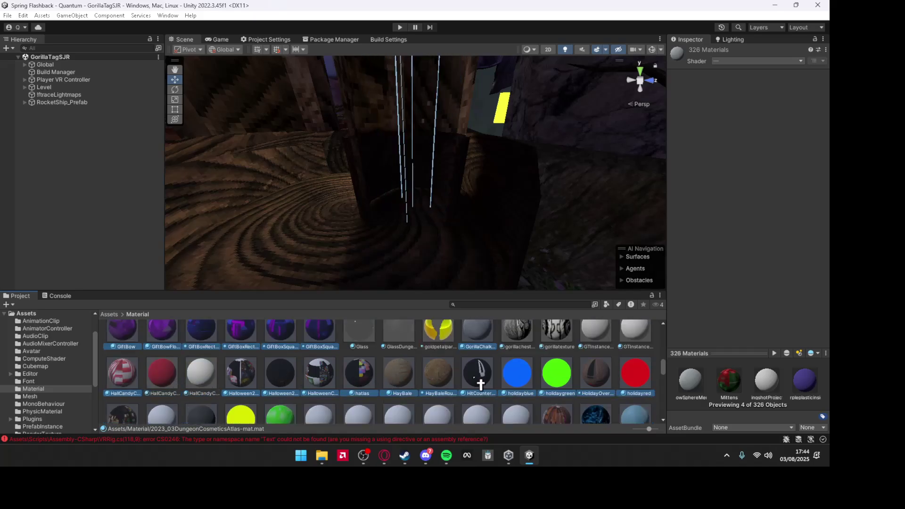
left_click(518, 382, "ctrl")
left_click(557, 377, "ctrl")
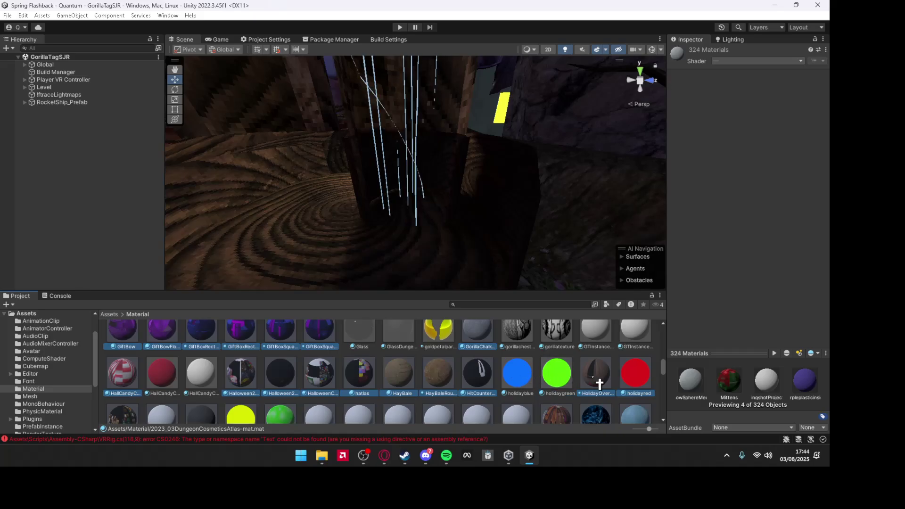
left_click(636, 376, "ctrl")
scroll(645, 381, "down", 1)
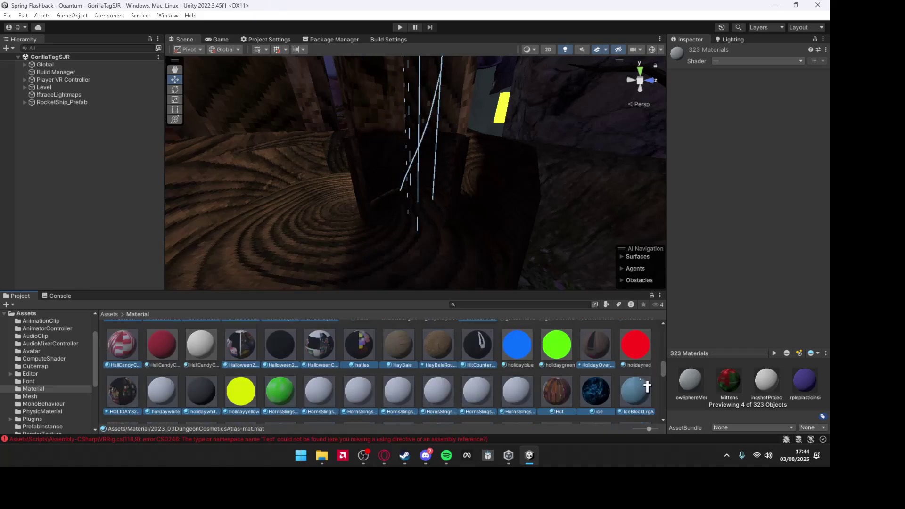
left_click(603, 402, "ctrl")
left_click(519, 396, "ctrl")
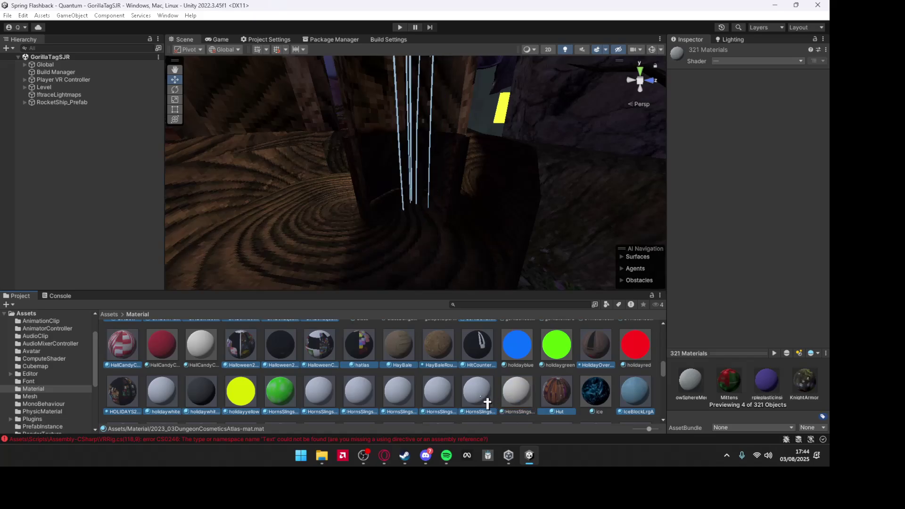
left_click(481, 396, "ctrl")
left_click(439, 395, "ctrl")
left_click(398, 396, "ctrl")
left_click(358, 396, "ctrl")
left_click(319, 392, "ctrl")
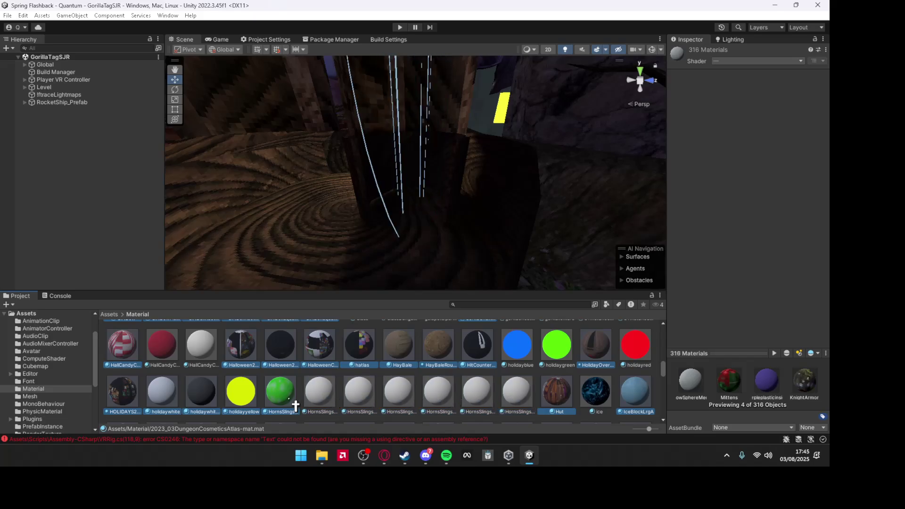
left_click(280, 393, "ctrl")
left_click(240, 392, "ctrl")
left_click(201, 393, "ctrl")
left_click(161, 393, "ctrl")
scroll(185, 396, "down", 2)
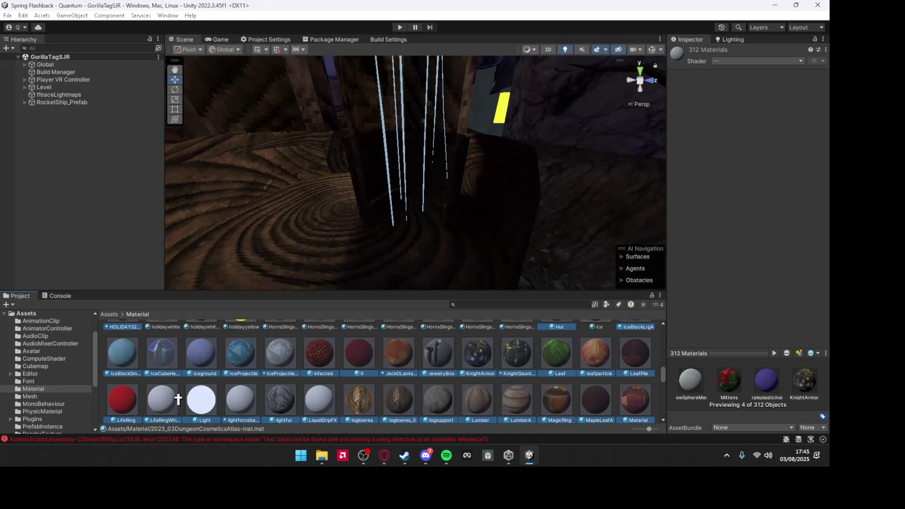
scroll(179, 395, "up", 1)
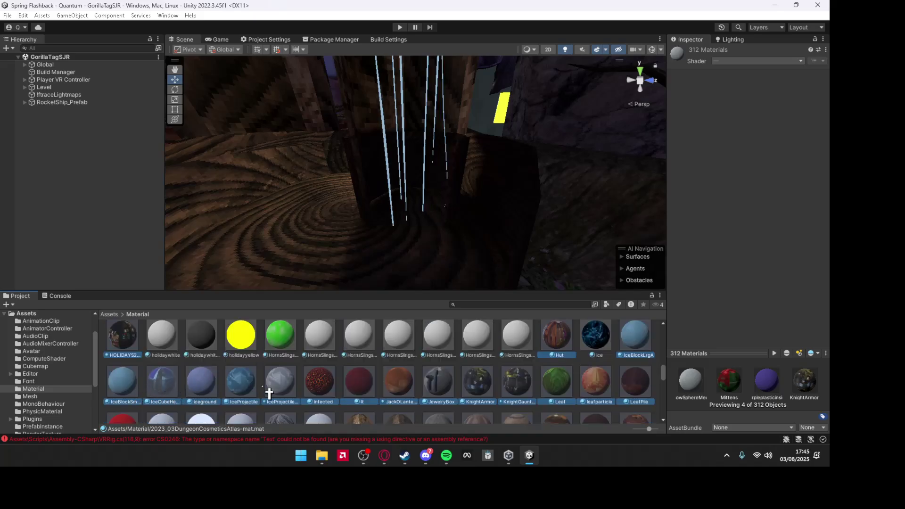
Deselect infected, It, LiquidDripFX, LifeRing, Mirror, neon, newsky, mountain and party horn materials
left_click(332, 394, "ctrl")
left_click(358, 390, "ctrl")
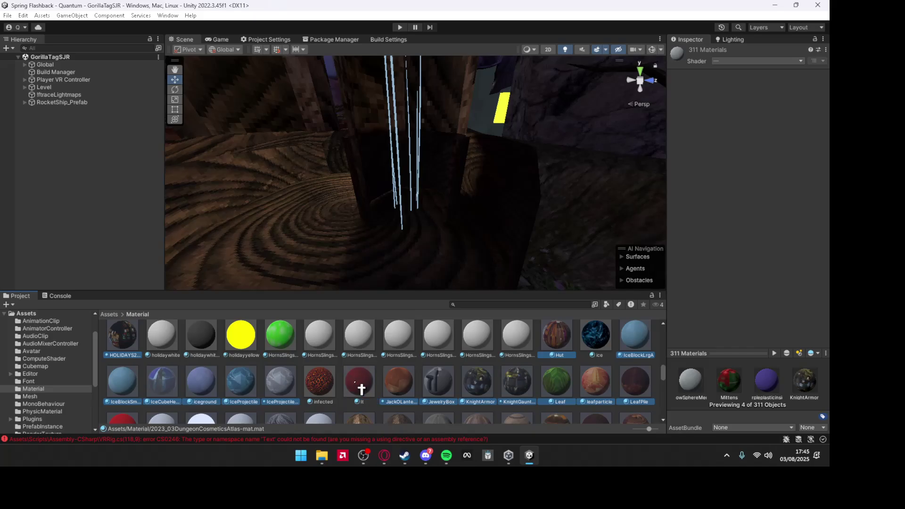
scroll(572, 385, "down", 1)
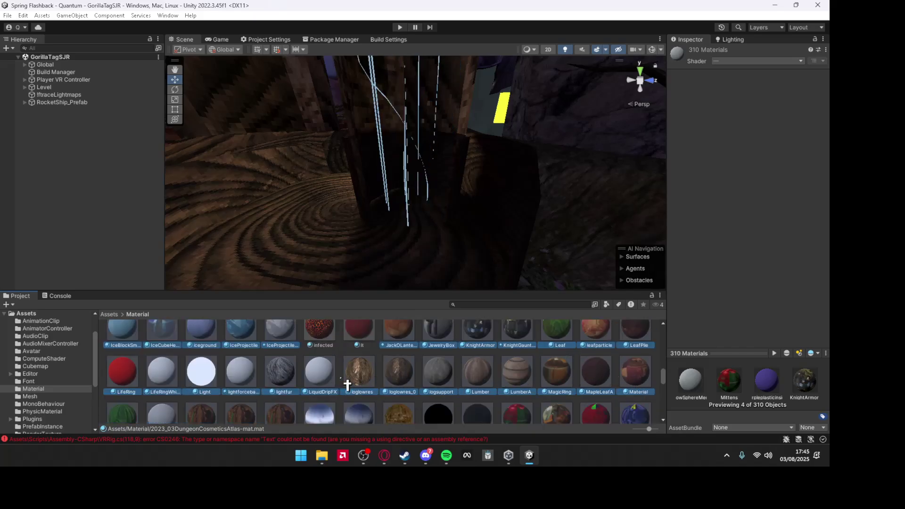
left_click(303, 386, "ctrl")
left_click(283, 376, "ctrl")
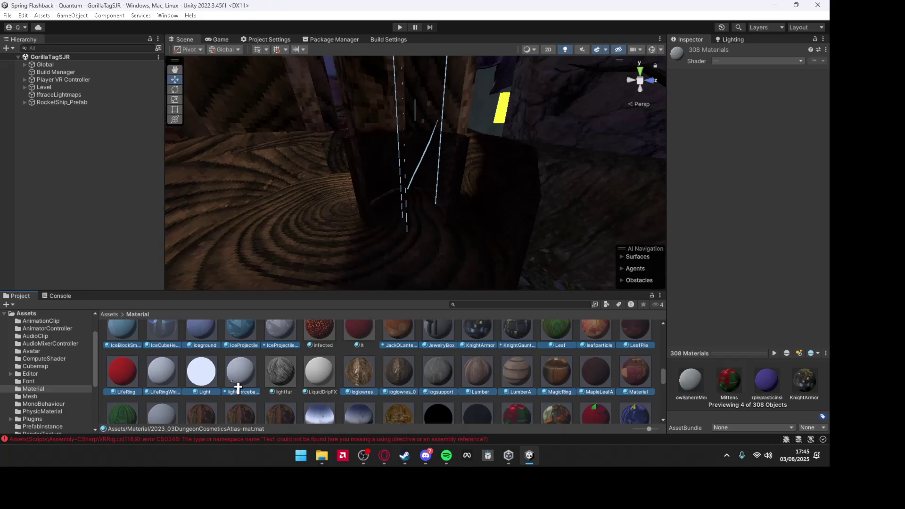
left_click(239, 373, "ctrl")
left_click(201, 374, "ctrl")
left_click(161, 376, "ctrl")
left_click(123, 373, "ctrl")
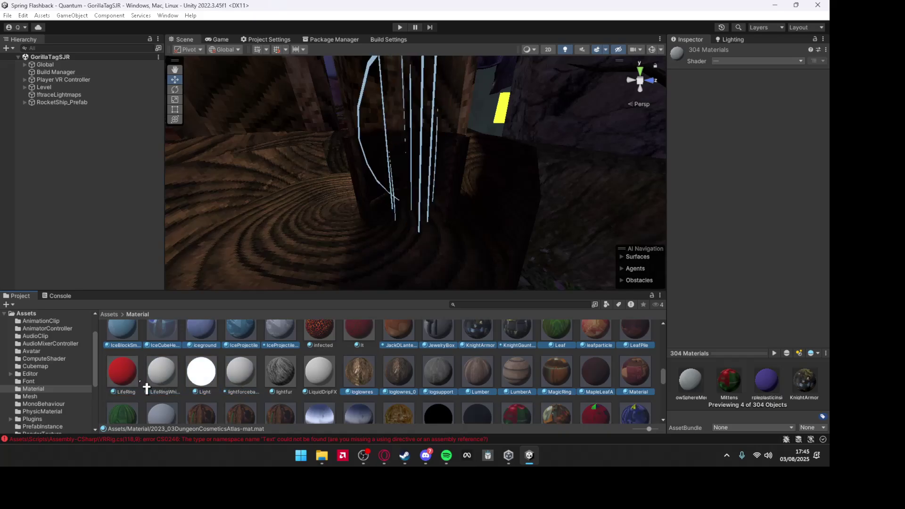
scroll(162, 385, "down", 1)
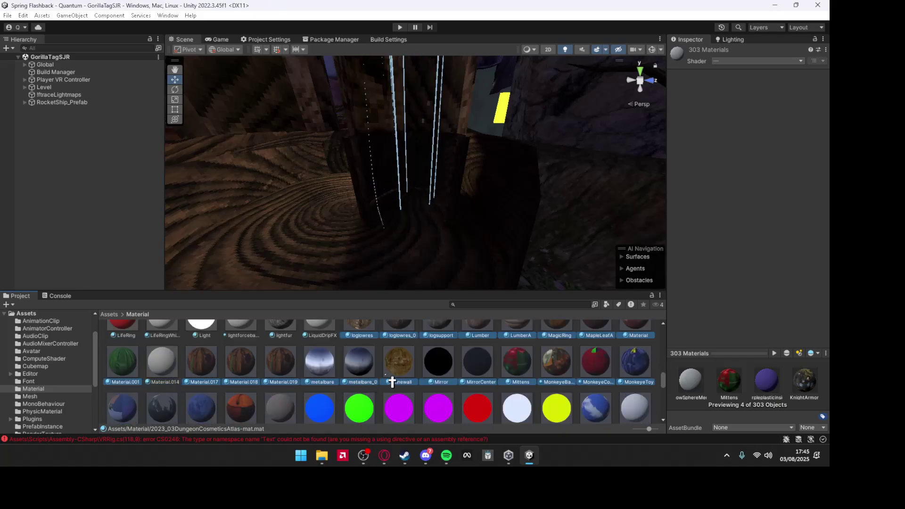
left_click(444, 370, "ctrl")
left_click(444, 370, "ctrl")
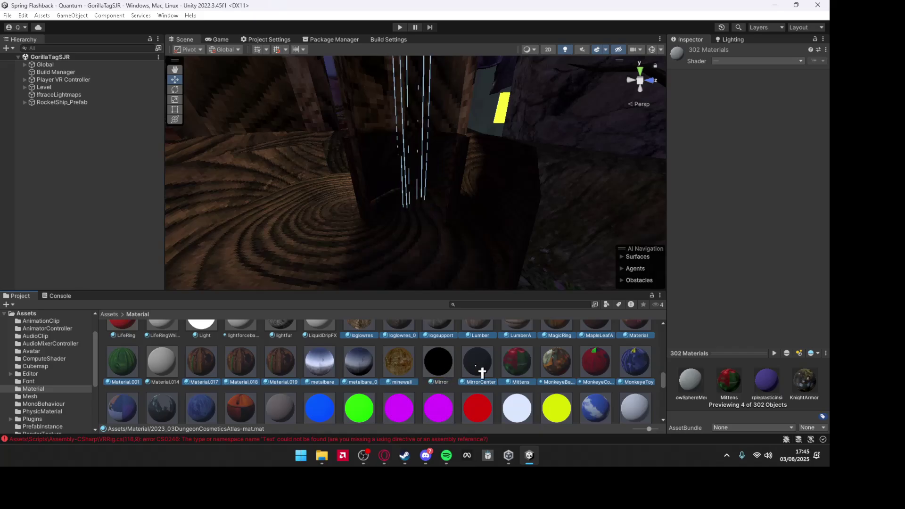
left_click(484, 370, "ctrl")
scroll(632, 369, "down", 1)
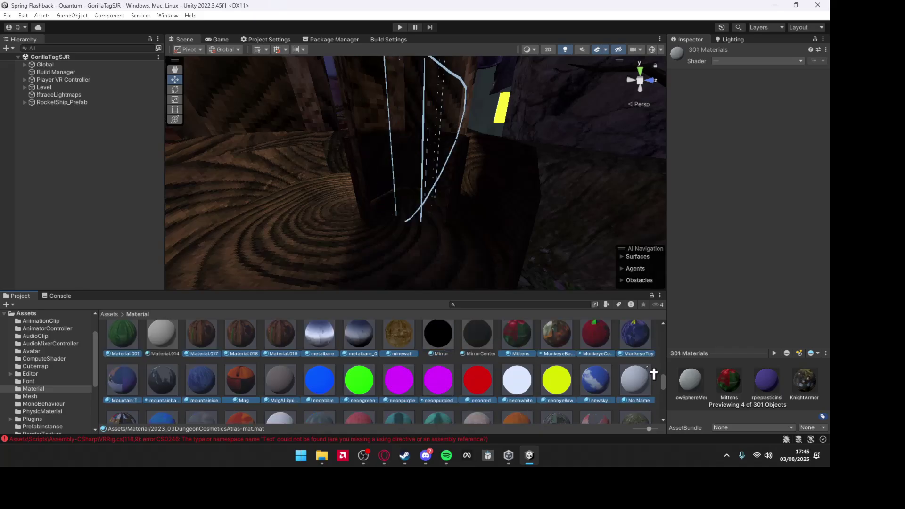
scroll(640, 369, "down", 1)
left_click(634, 371, "ctrl")
left_click(597, 370, "ctrl")
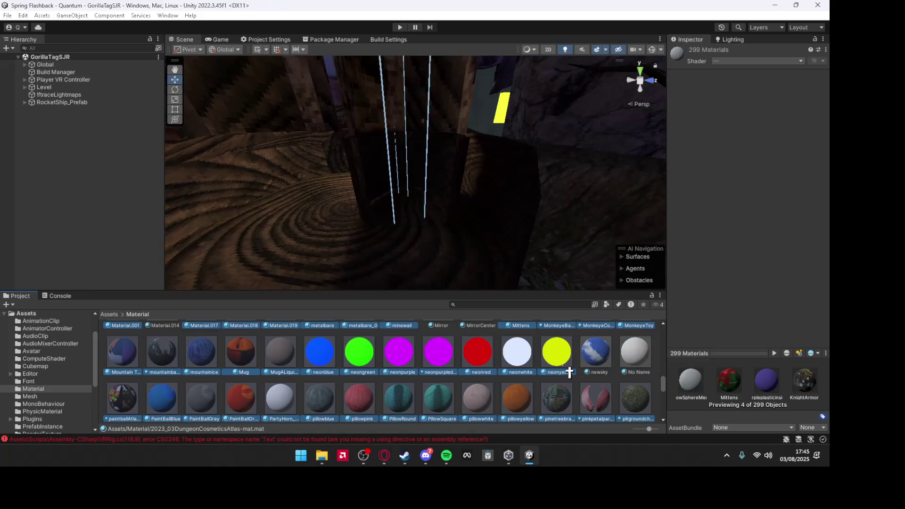
left_click(557, 371, "ctrl")
left_click(516, 370, "ctrl")
left_click(477, 372, "ctrl")
left_click(438, 371, "ctrl")
left_click(399, 371, "ctrl")
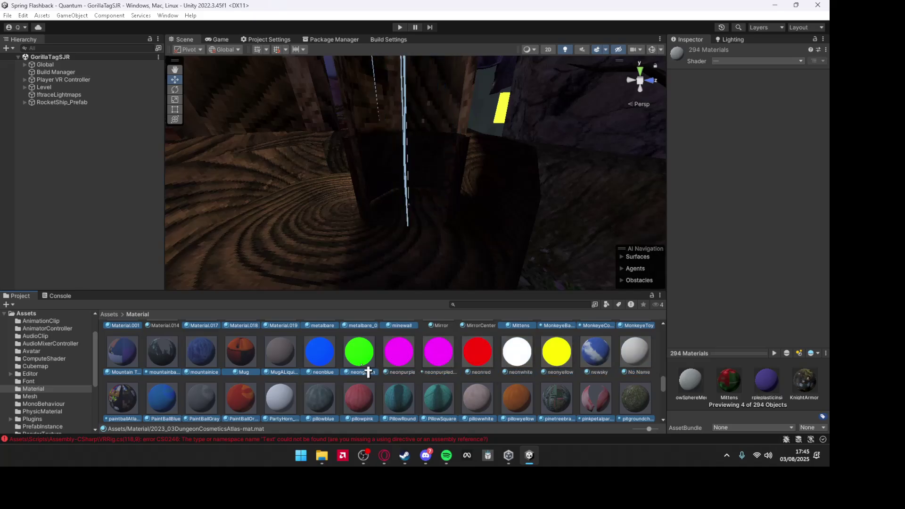
left_click(360, 371, "ctrl")
left_click(320, 371, "ctrl")
left_click(280, 370, "ctrl")
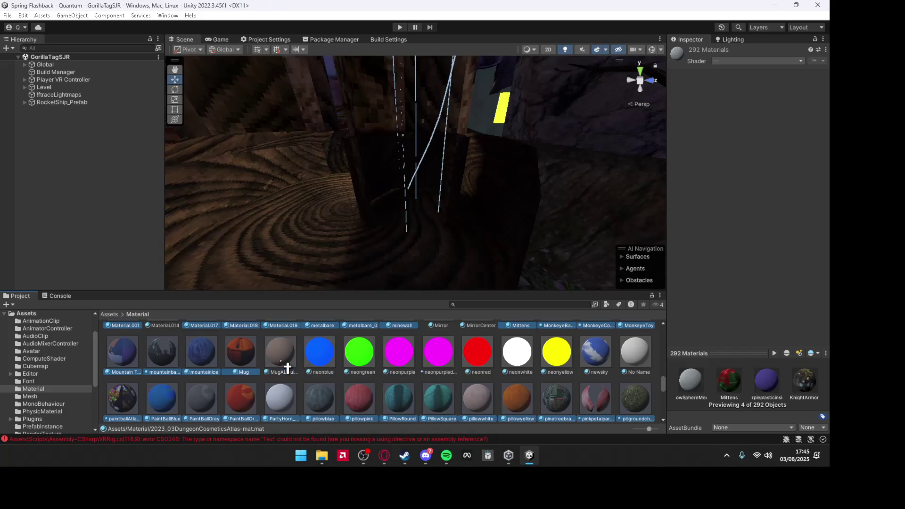
left_click(170, 365, "ctrl")
left_click(266, 404, "ctrl")
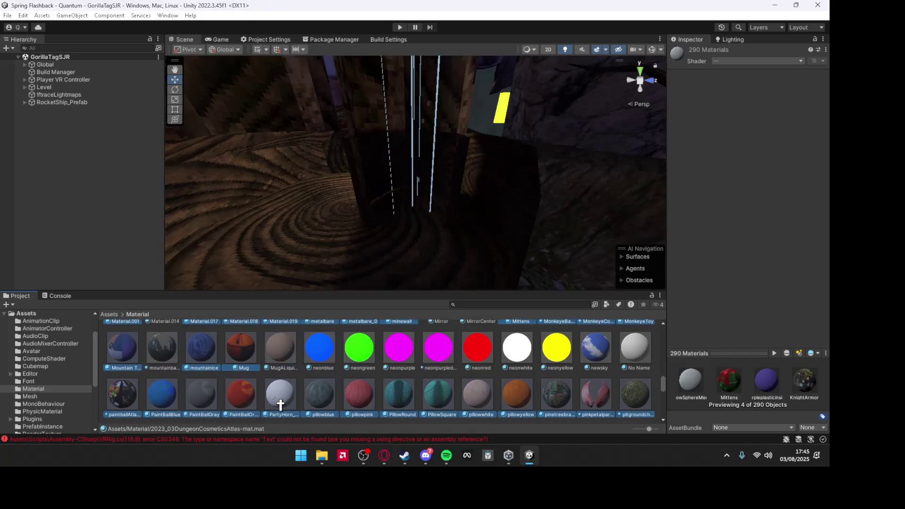
Deselect pinkpetalpar, plastic, rain, RedTeam, SJSky, TreeTop, Utopium and witchhat, leaving 257 materials
left_click(597, 395, "ctrl")
scroll(601, 405, "down", 1)
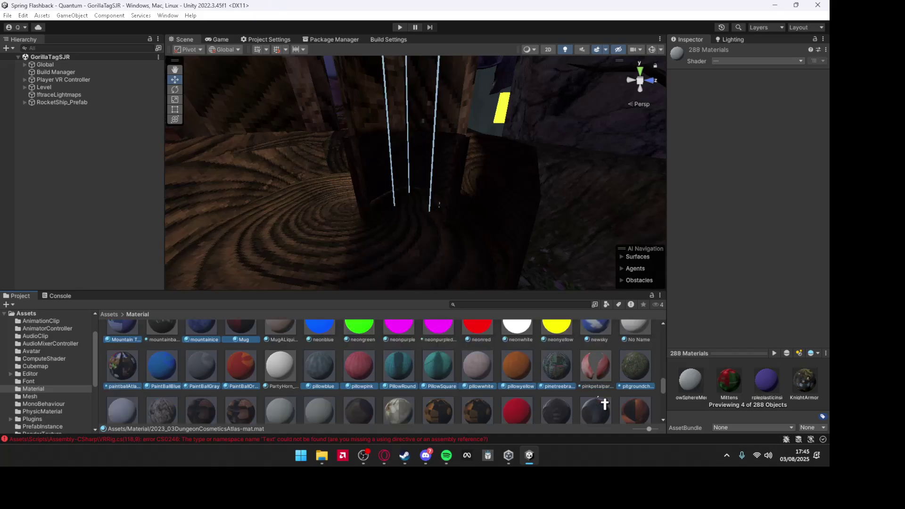
scroll(599, 405, "down", 1)
left_click(528, 400, "ctrl")
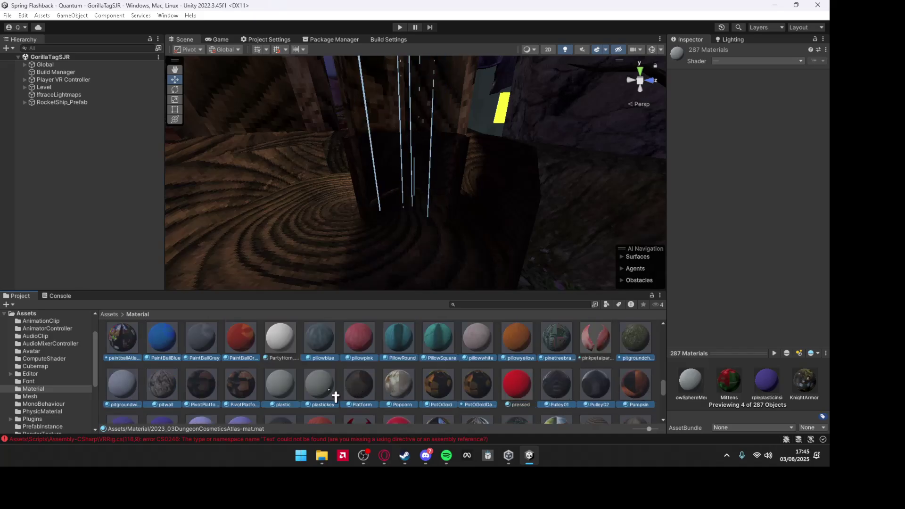
left_click(322, 393, "ctrl")
left_click(281, 391, "ctrl")
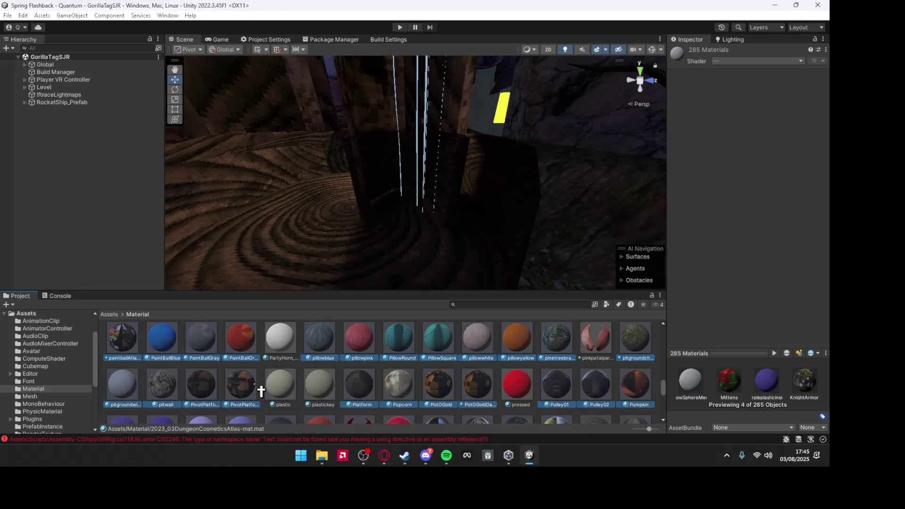
scroll(207, 374, "down", 1)
scroll(205, 374, "down", 1)
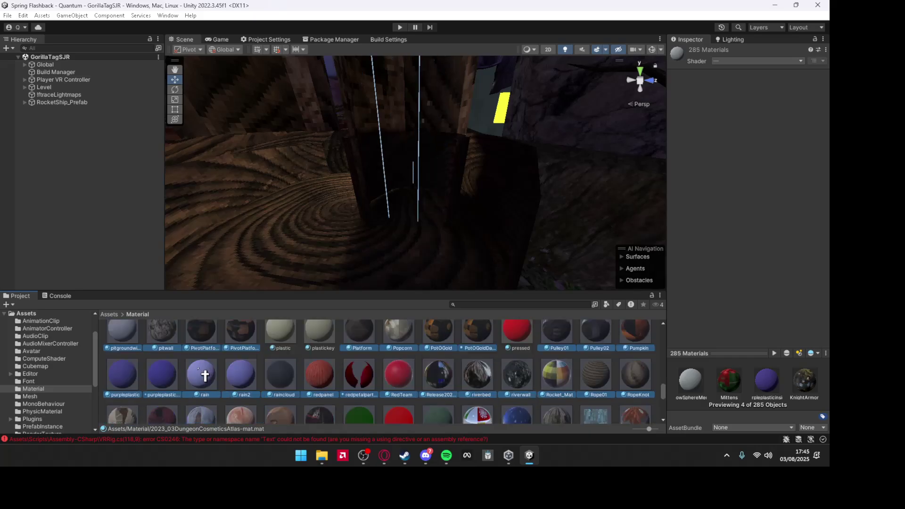
left_click(201, 382, "ctrl")
left_click(241, 382, "ctrl")
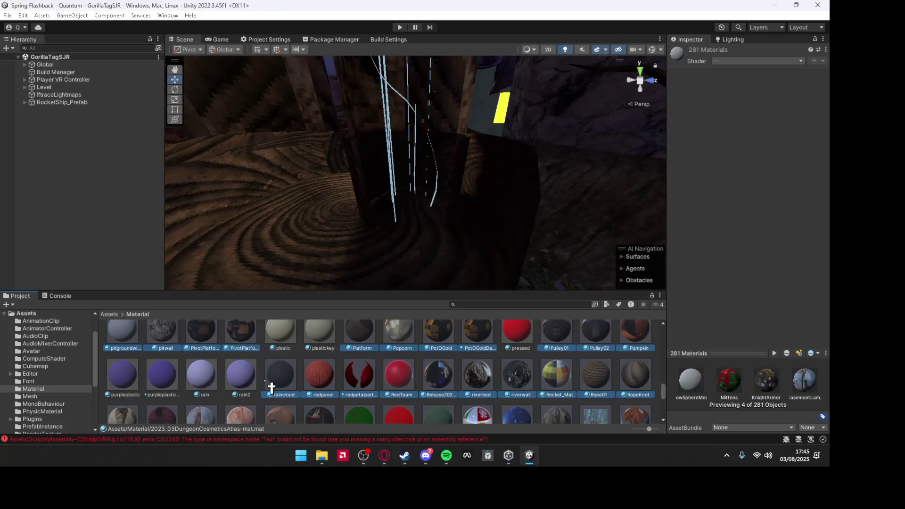
left_click(280, 382, "ctrl")
left_click(361, 383, "ctrl")
left_click(393, 387, "ctrl")
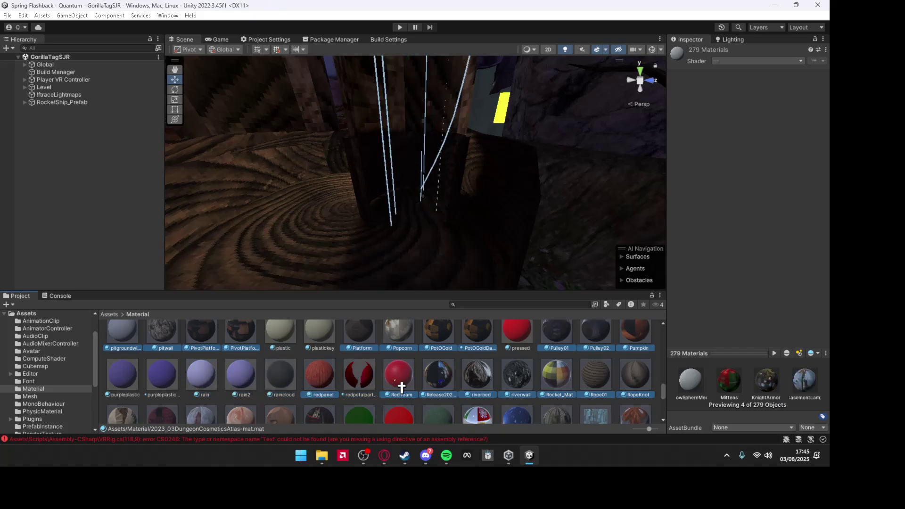
left_click(400, 387, "ctrl")
scroll(608, 387, "down", 1)
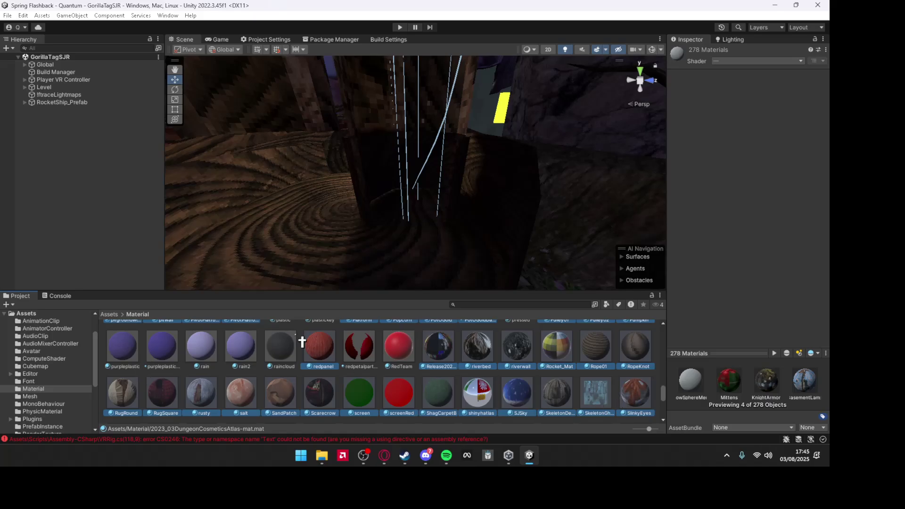
left_click(594, 400, "ctrl")
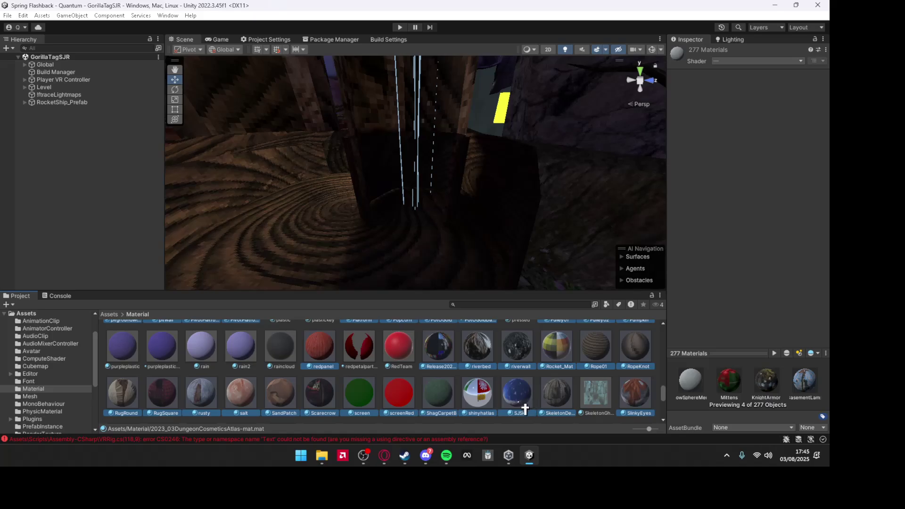
left_click(519, 407, "ctrl")
left_click(432, 405, "ctrl")
left_click(354, 404, "ctrl")
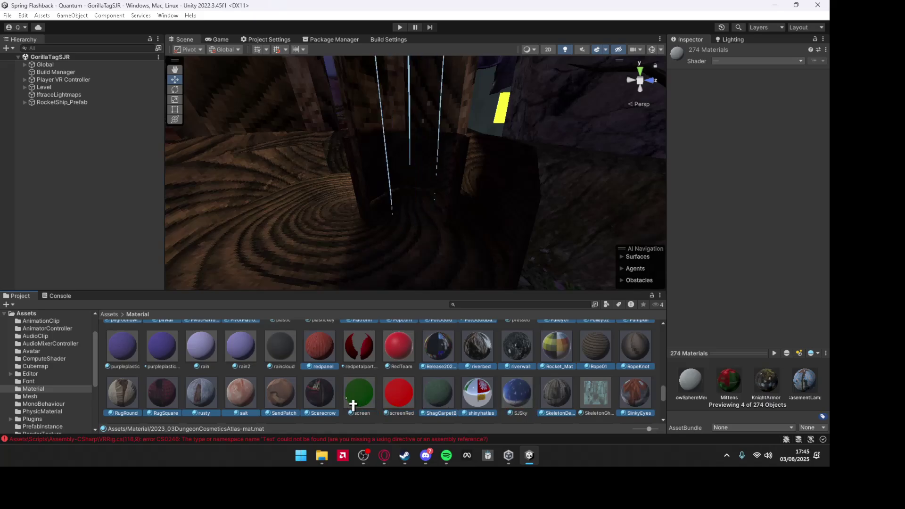
left_click(486, 405, "ctrl")
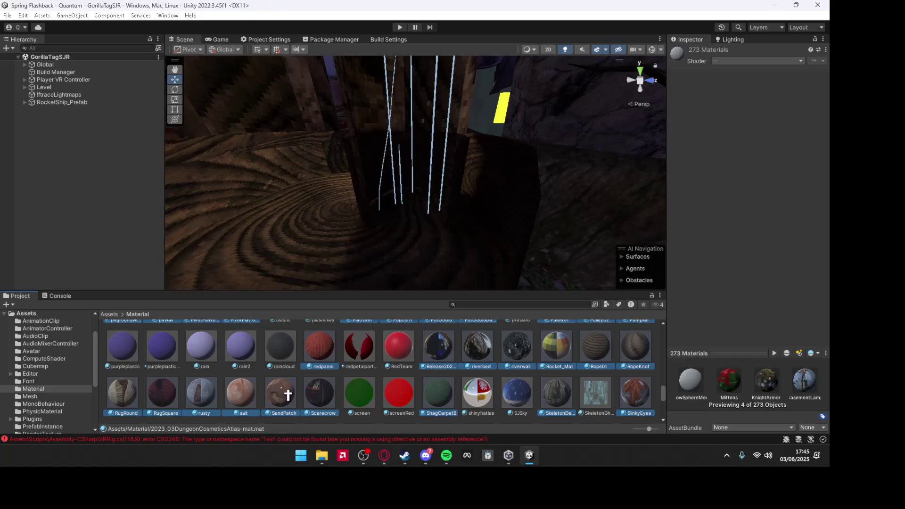
scroll(287, 394, "down", 1)
left_click(172, 398, "ctrl")
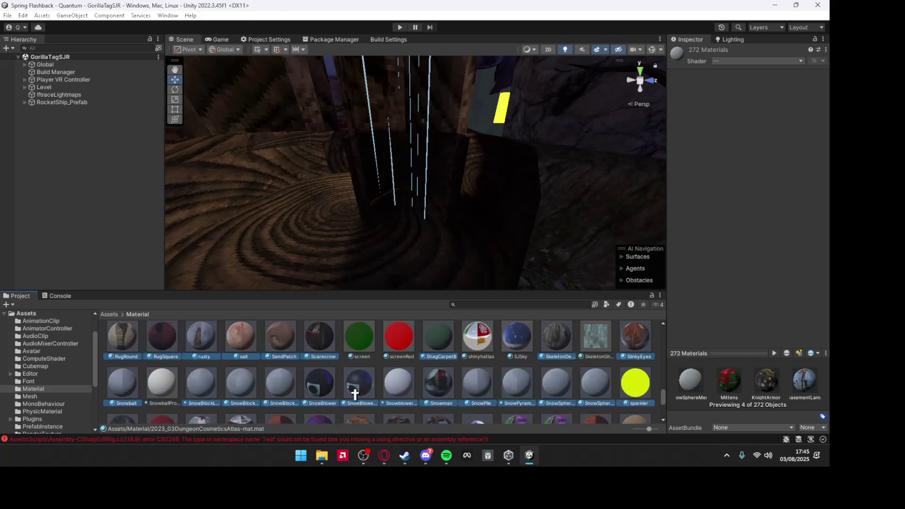
left_click(400, 393, "ctrl")
left_click(633, 382, "ctrl")
scroll(634, 396, "down", 1)
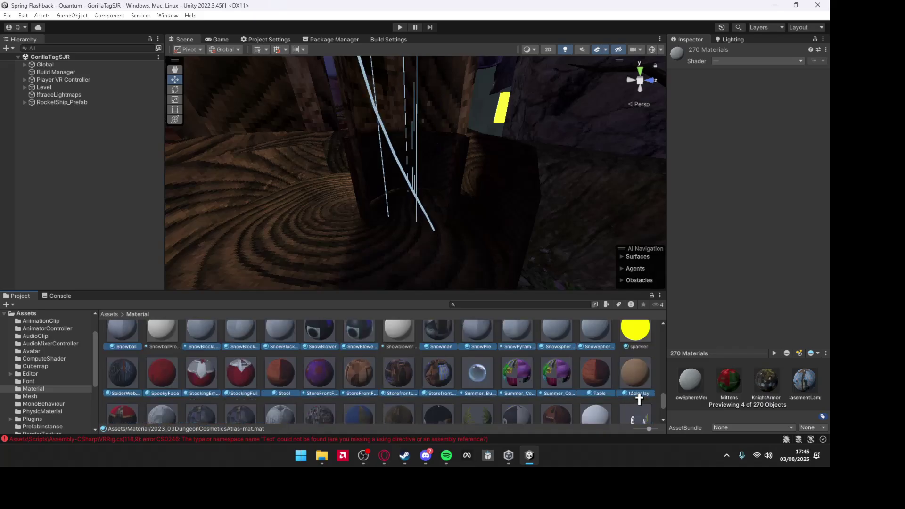
left_click(487, 386, "ctrl")
left_click(556, 383, "ctrl")
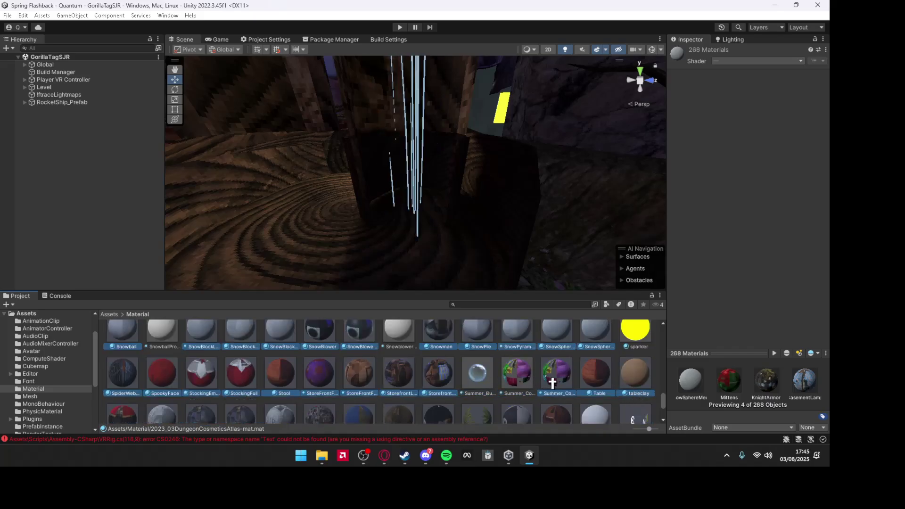
left_click(443, 390, "ctrl")
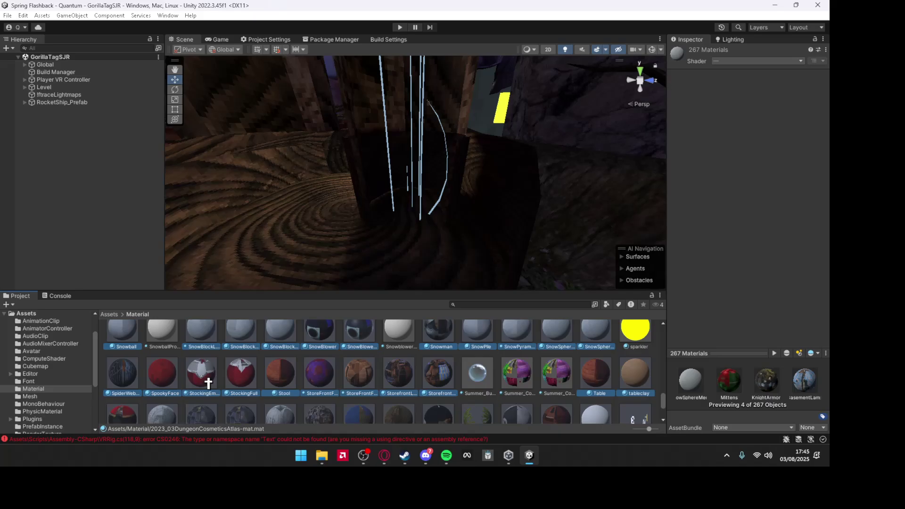
scroll(208, 383, "down", 1)
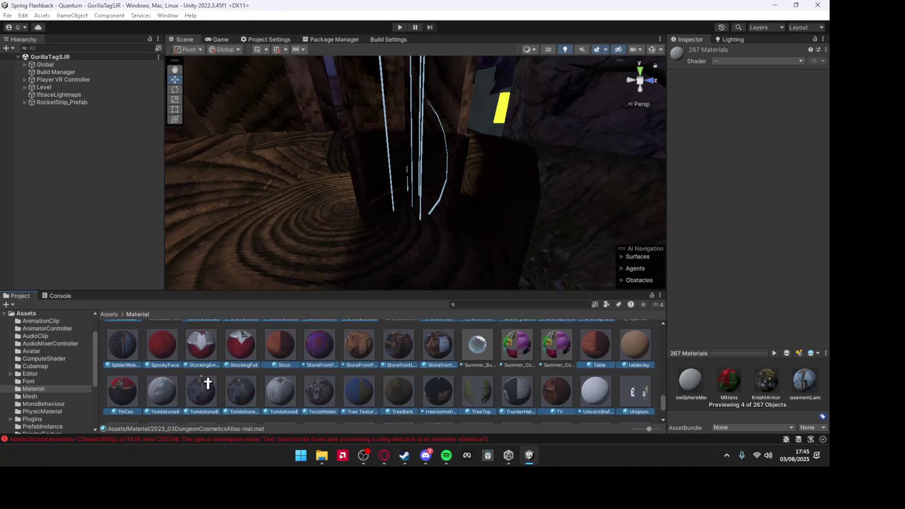
left_click(480, 397, "ctrl")
left_click(600, 393, "ctrl")
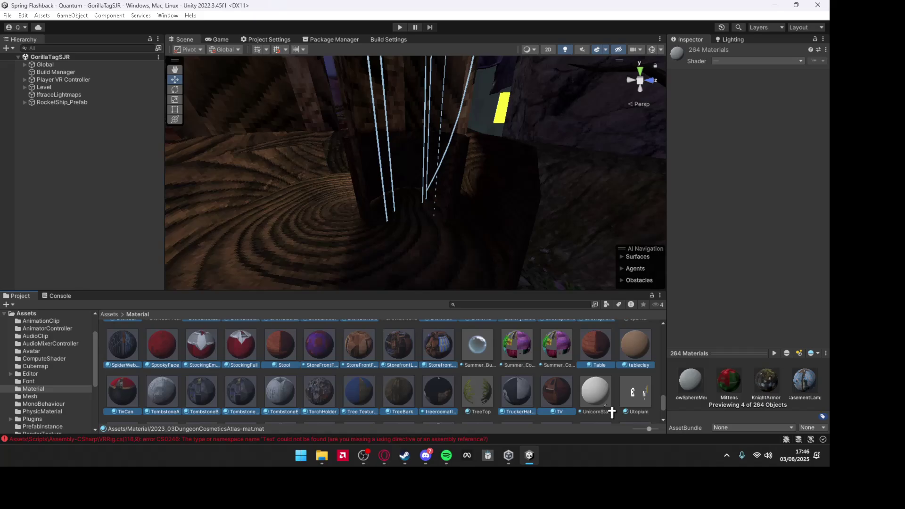
scroll(636, 404, "down", 1)
left_click(121, 382, "ctrl")
left_click(163, 381, "ctrl")
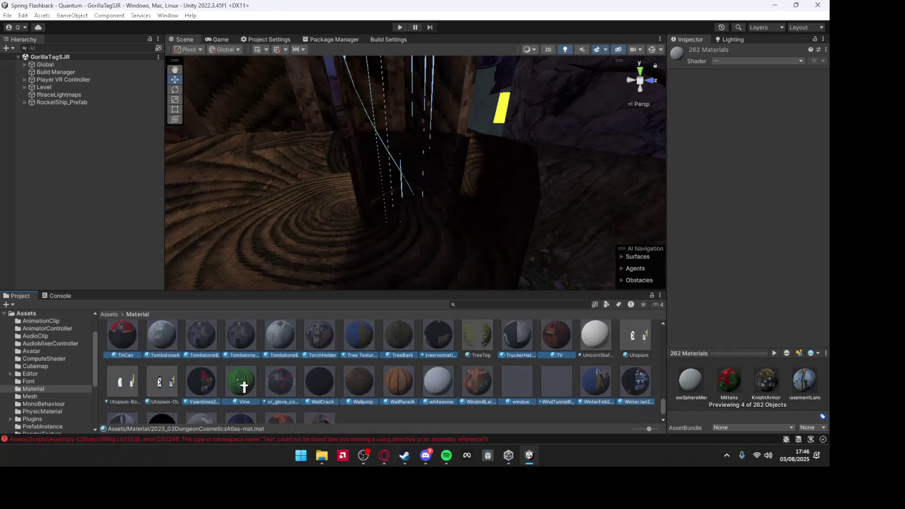
left_click(320, 385, "ctrl")
left_click(438, 388, "ctrl")
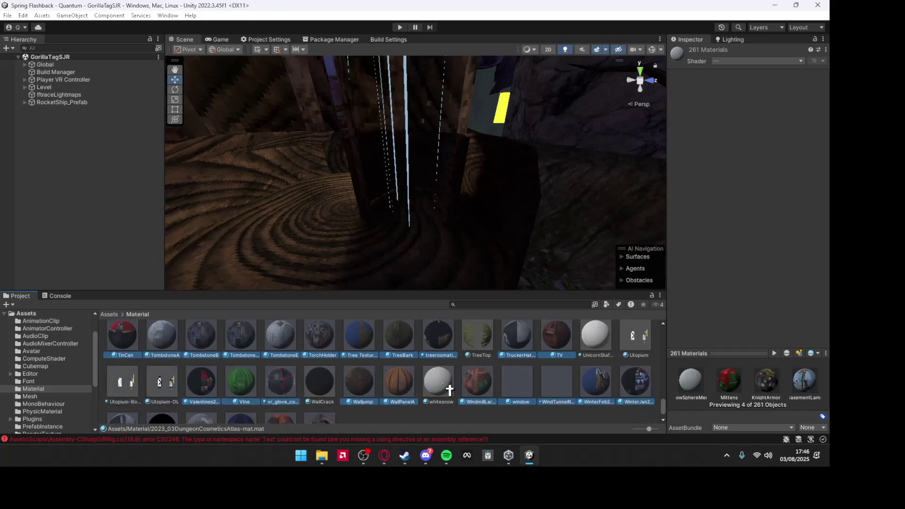
left_click(517, 390, "ctrl")
left_click(548, 392, "ctrl")
left_click(595, 385, "ctrl")
scroll(610, 385, "down", 1)
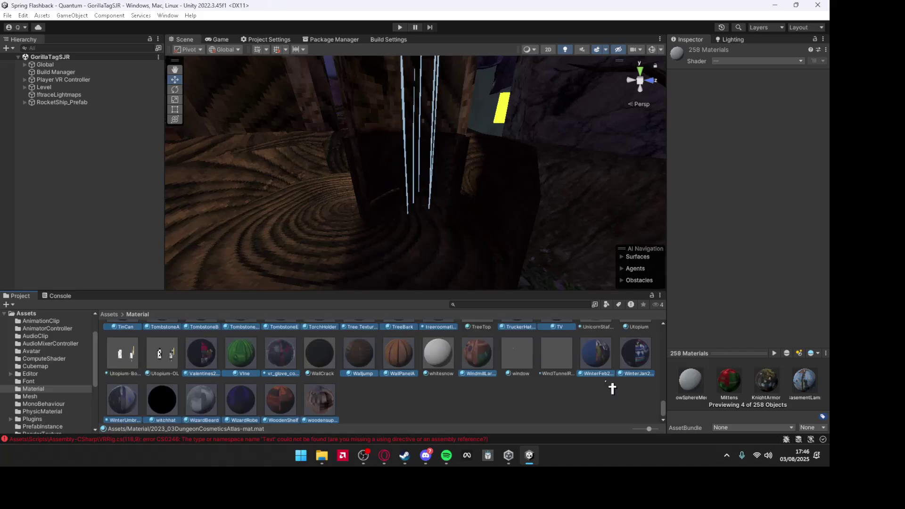
left_click(175, 415, "ctrl")
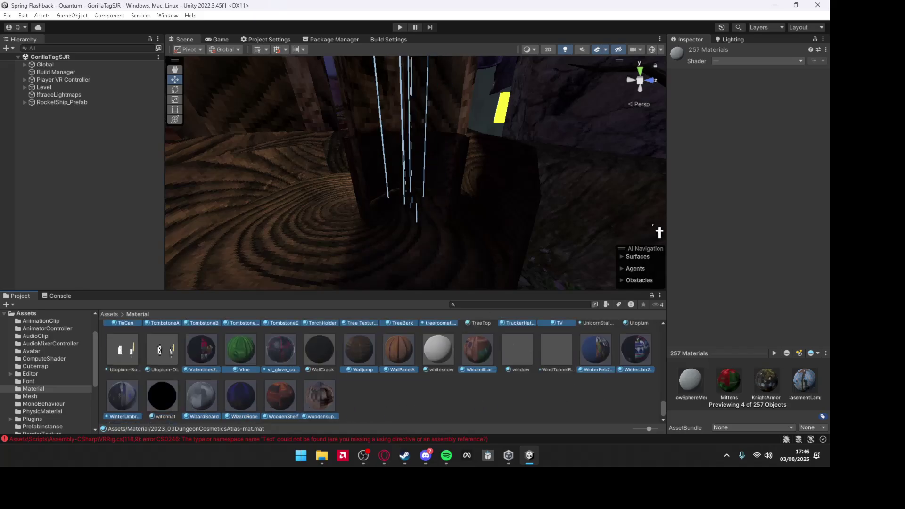
Set the selected materials' shader to Gorilla/DayNightLerpUnlit and orbit the scene view
left_click(739, 62)
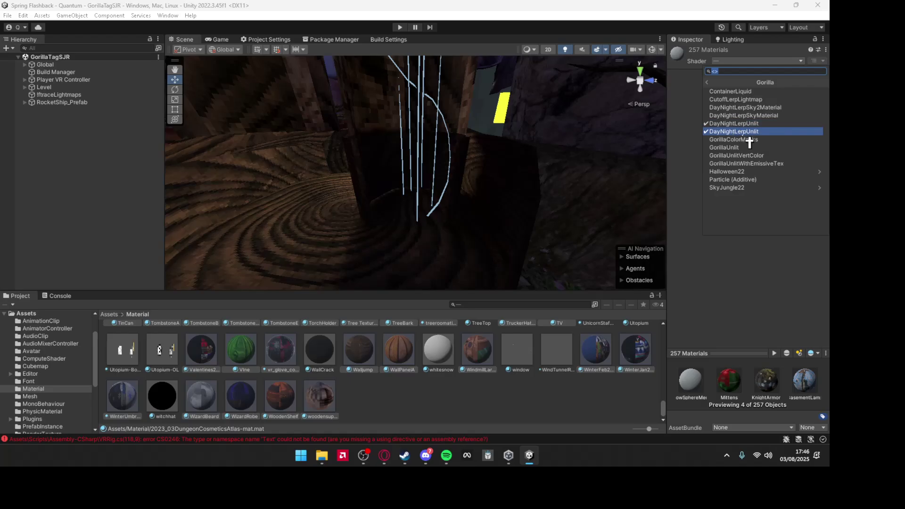
left_click(749, 134)
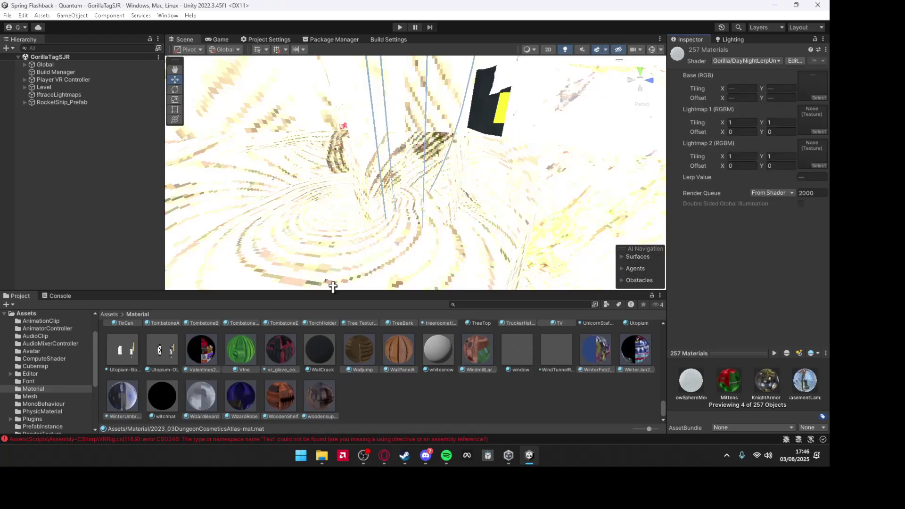
mouse_move(583, 174)
right_mouse_down()
mouse_move(374, 143)
mouse_move(304, 149)
right_mouse_up()
Assign a lightmap texture to Lightmap 2 and Lightmap 1, then deselect the materials
left_click(820, 165)
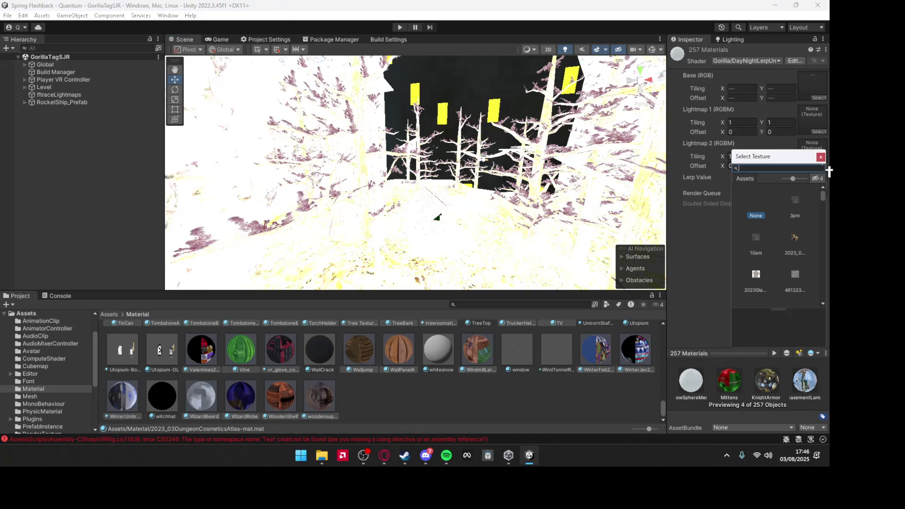
double_click(794, 203)
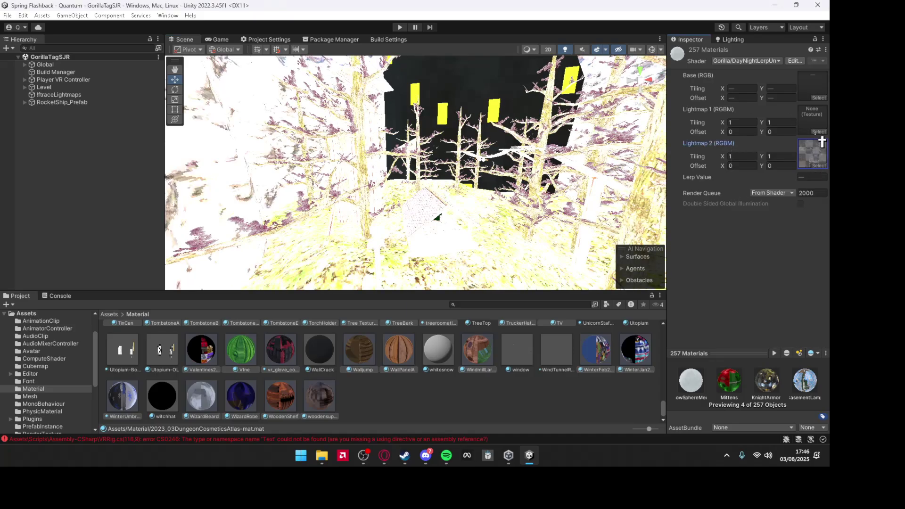
left_click(818, 131)
double_click(795, 202)
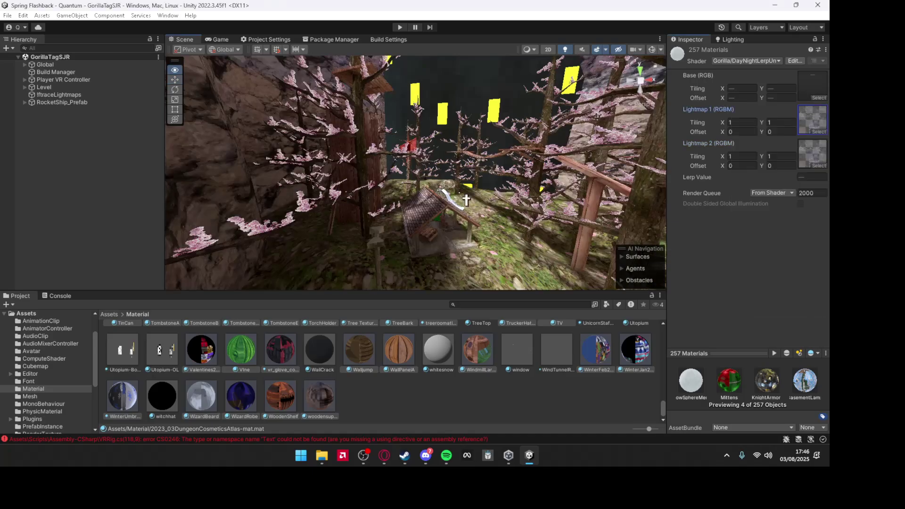
left_click(502, 392)
Open the top-level Assets folder and fly the scene camera toward the cherry trees
left_click(111, 314)
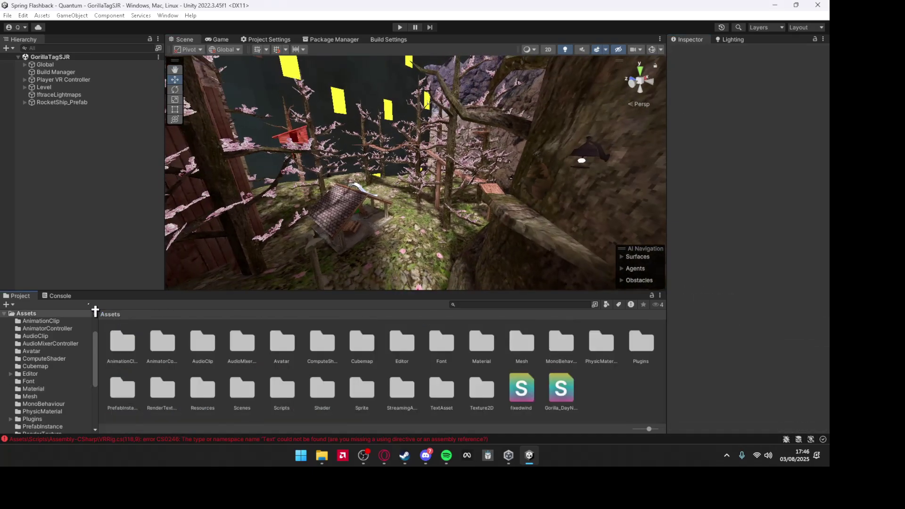
left_click(61, 295)
left_click(19, 295)
mouse_move(424, 170)
right_mouse_down()
mouse_move(467, 151)
mouse_move(476, 132)
mouse_move(381, 156)
mouse_move(507, 177)
mouse_move(389, 186)
mouse_move(489, 209)
right_mouse_up()
key("w")
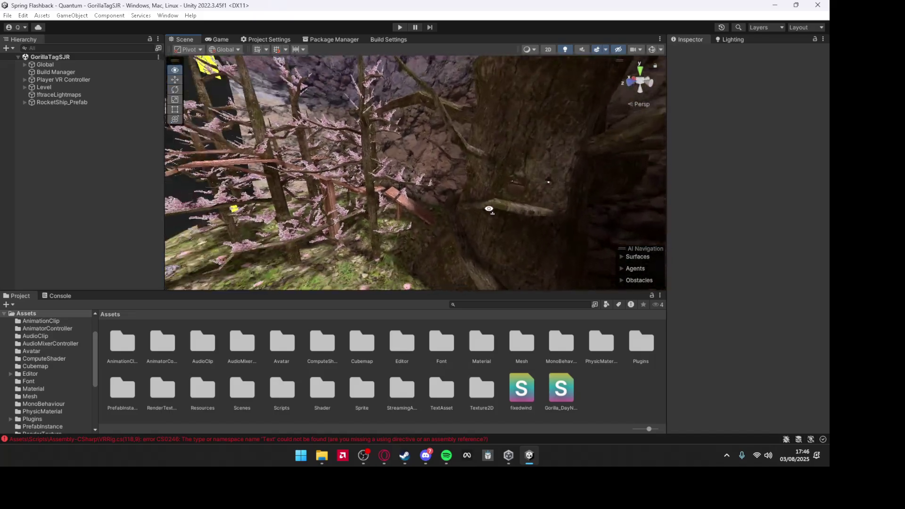